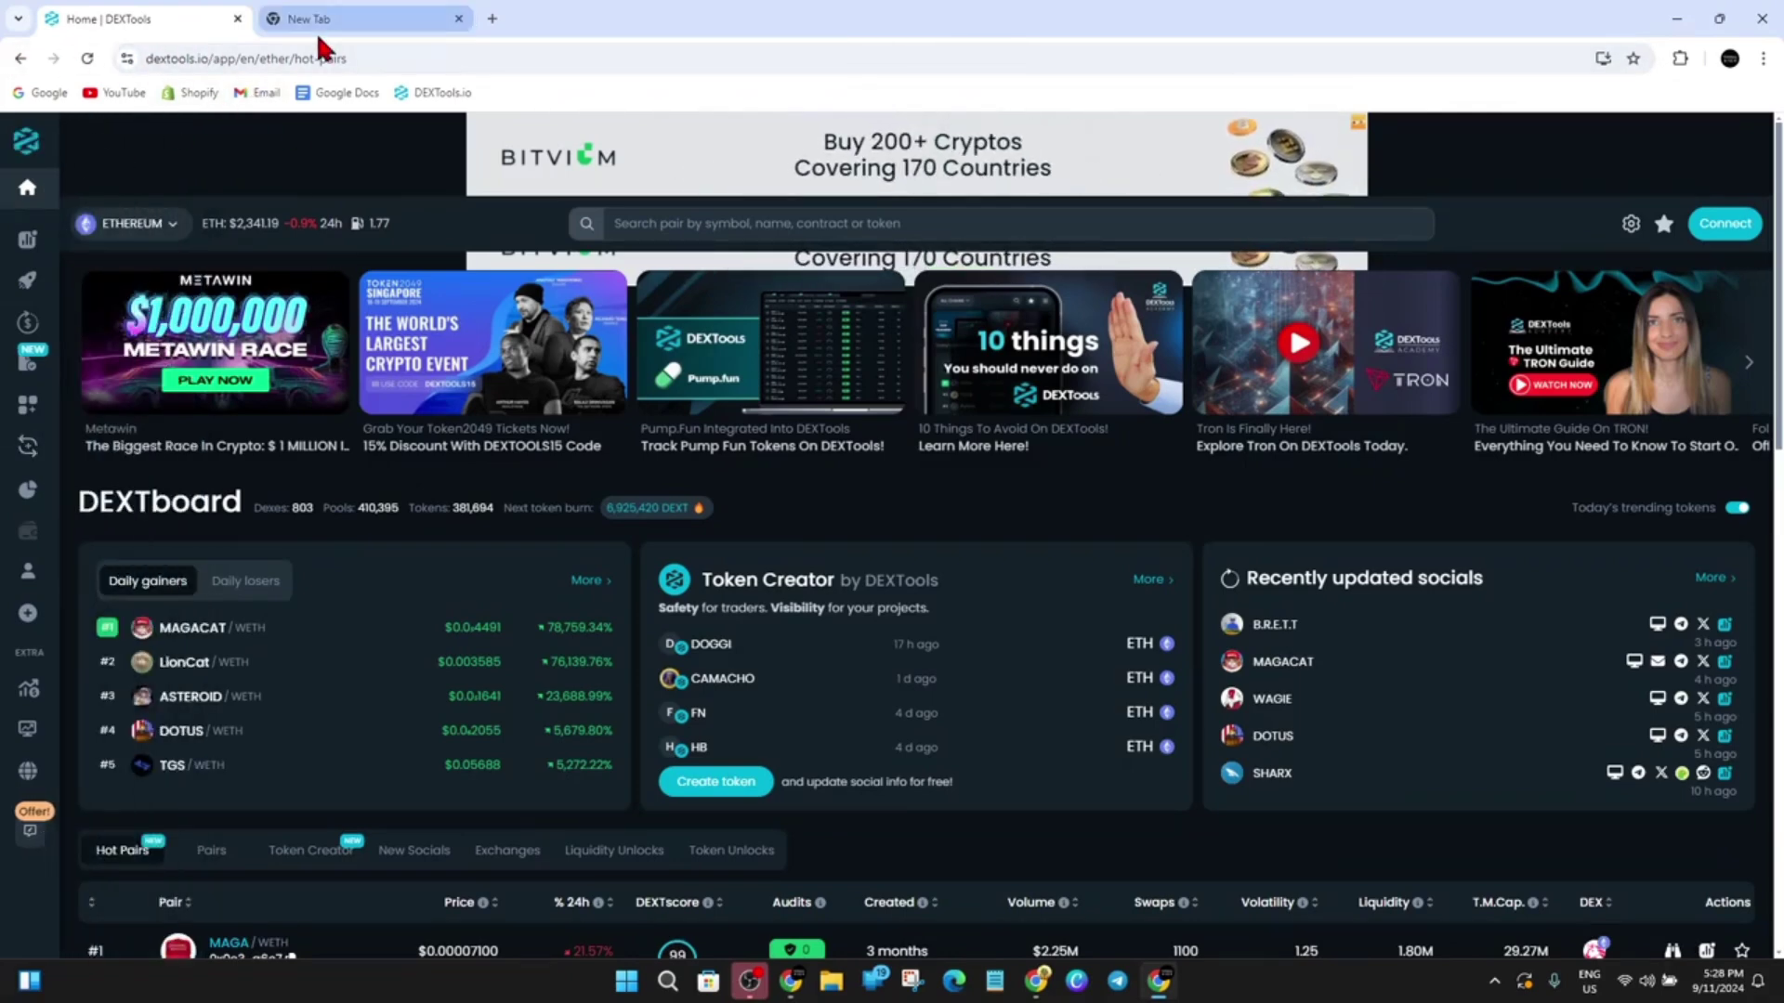
- Search Google for "coinbase wallet extension" and view its Chrome Web Store page, then return to DEXTools
left_click(1680, 58)
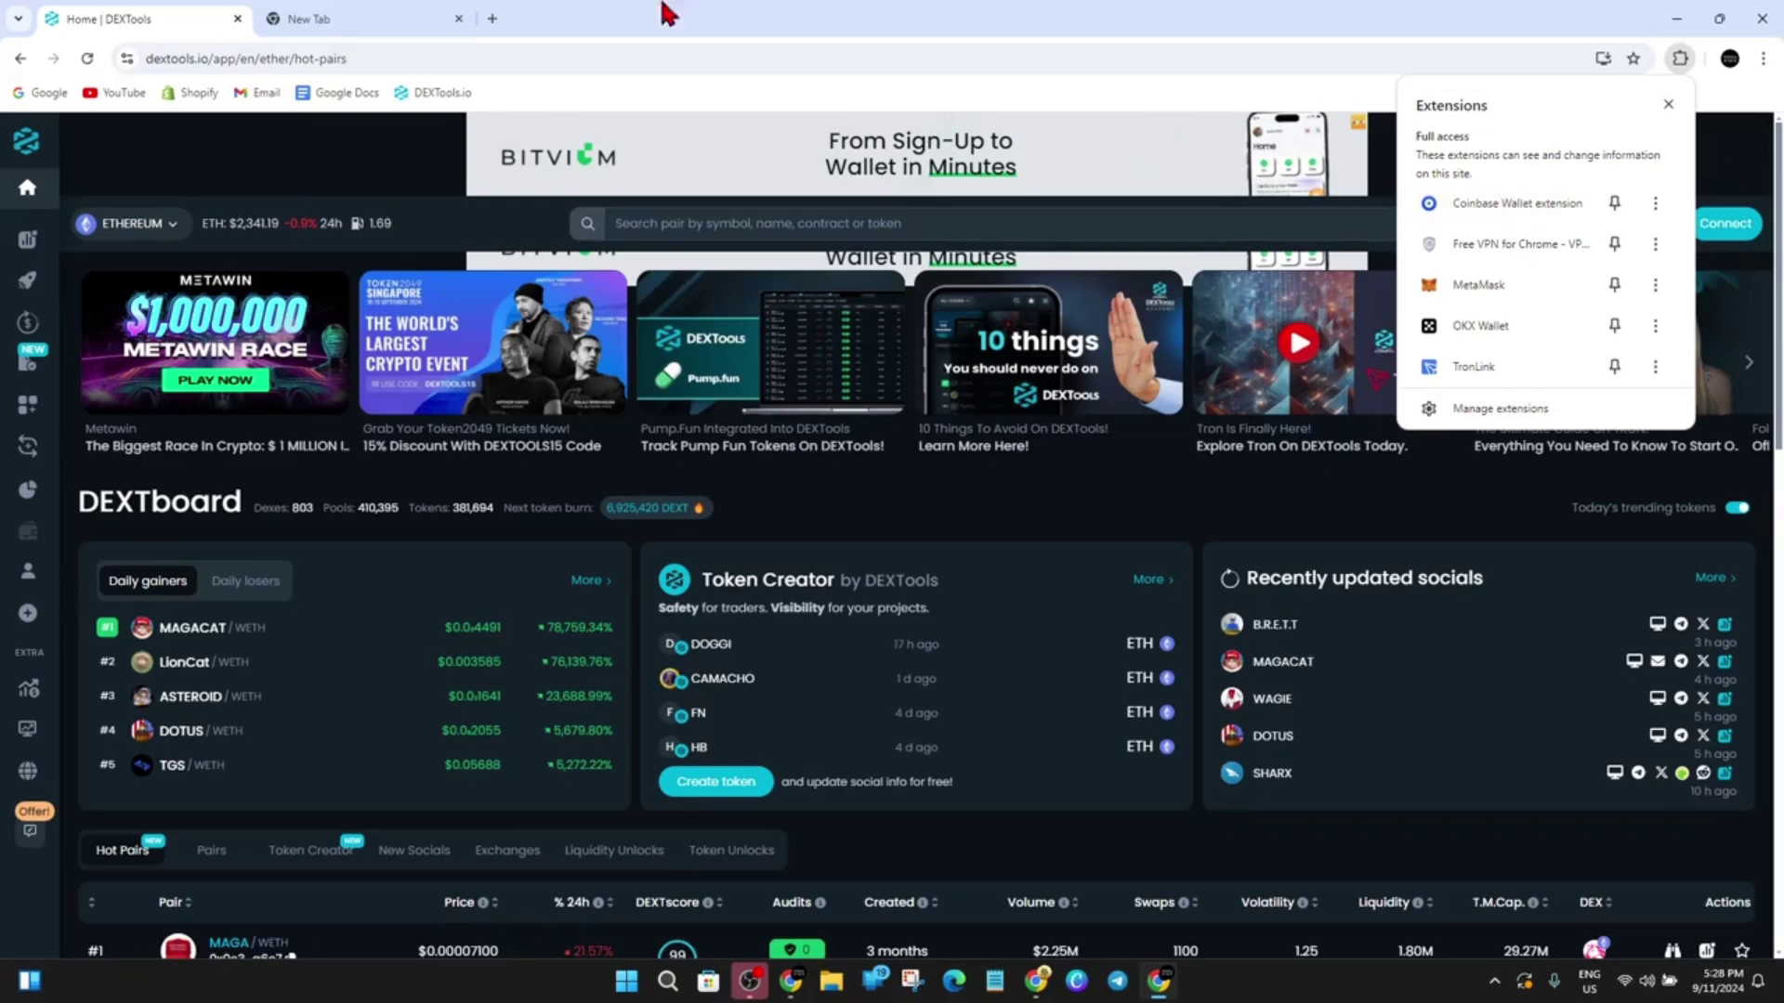
left_click(398, 19)
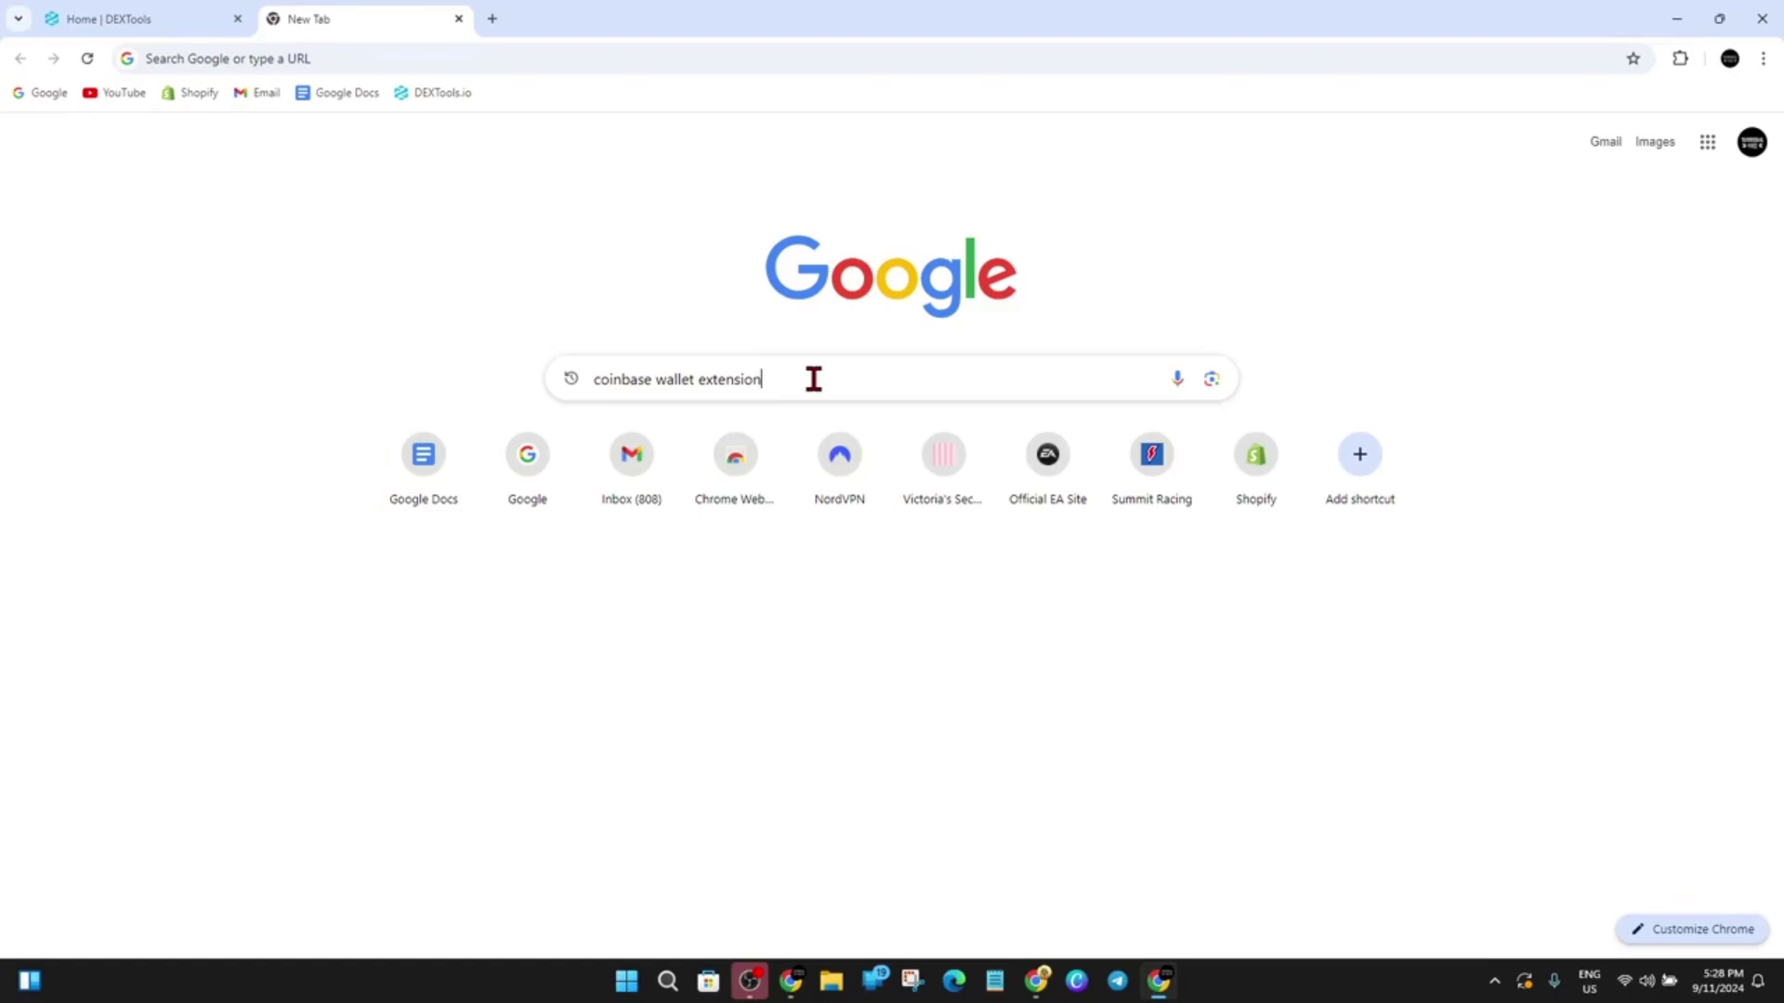
key("Return")
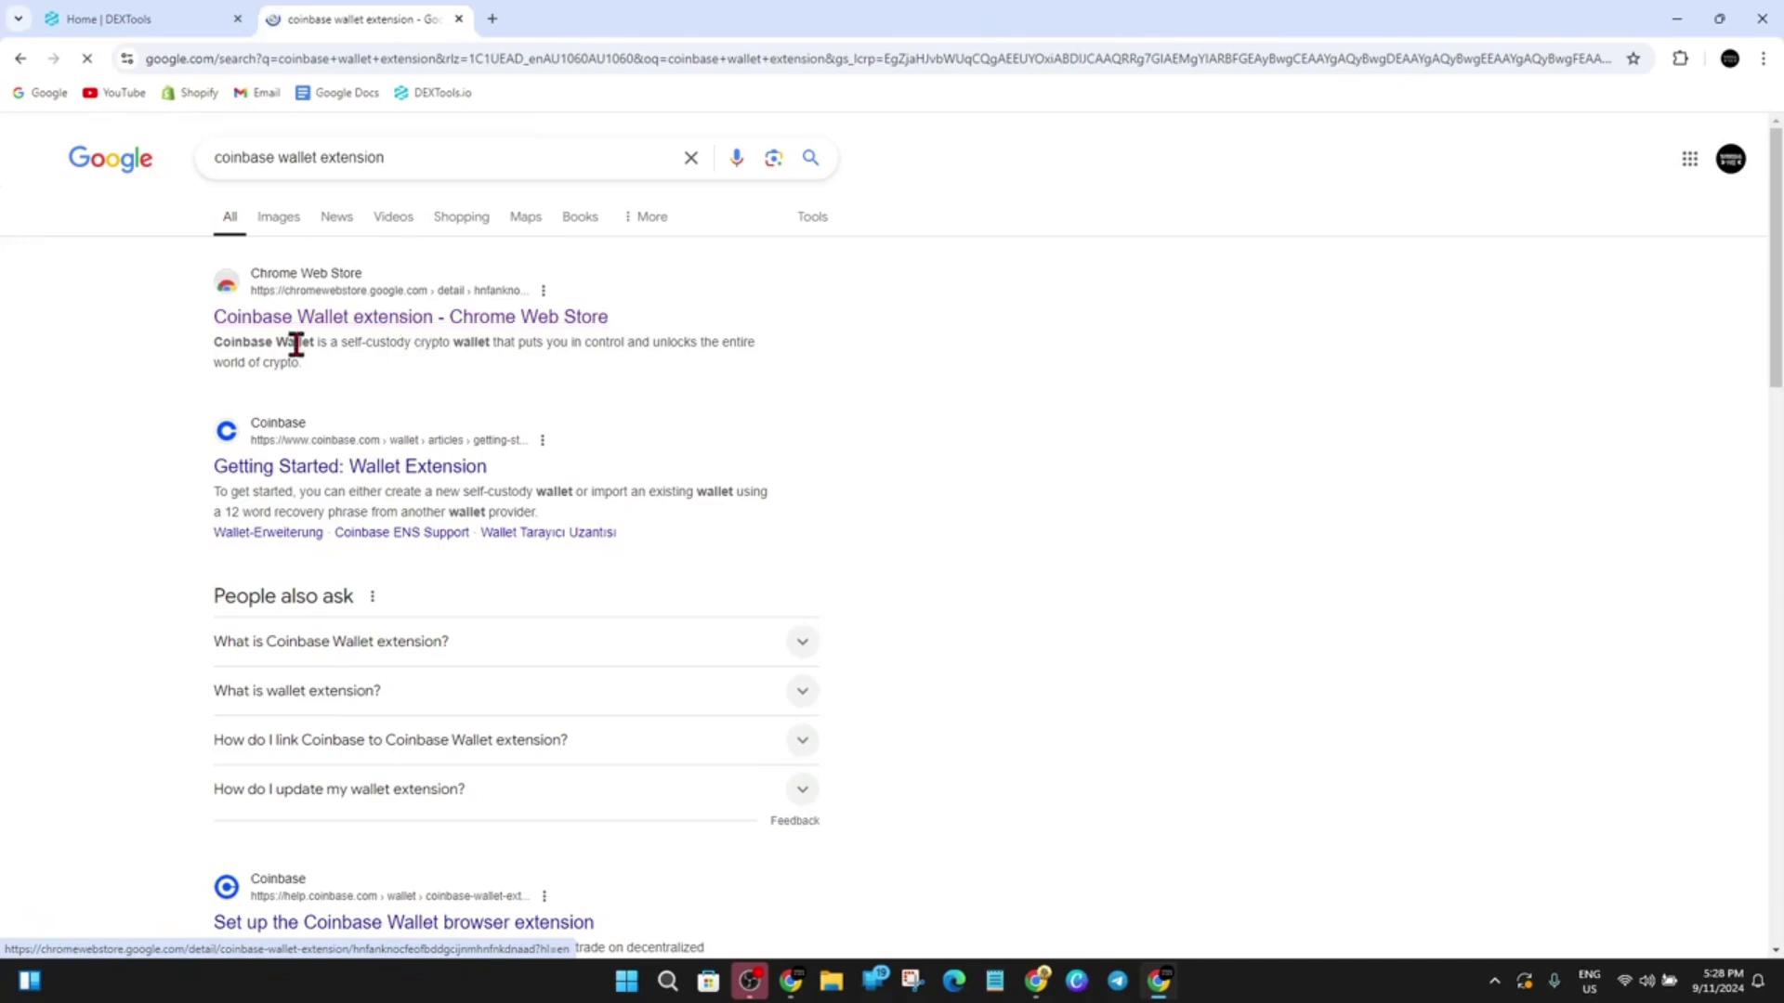
left_click(318, 323)
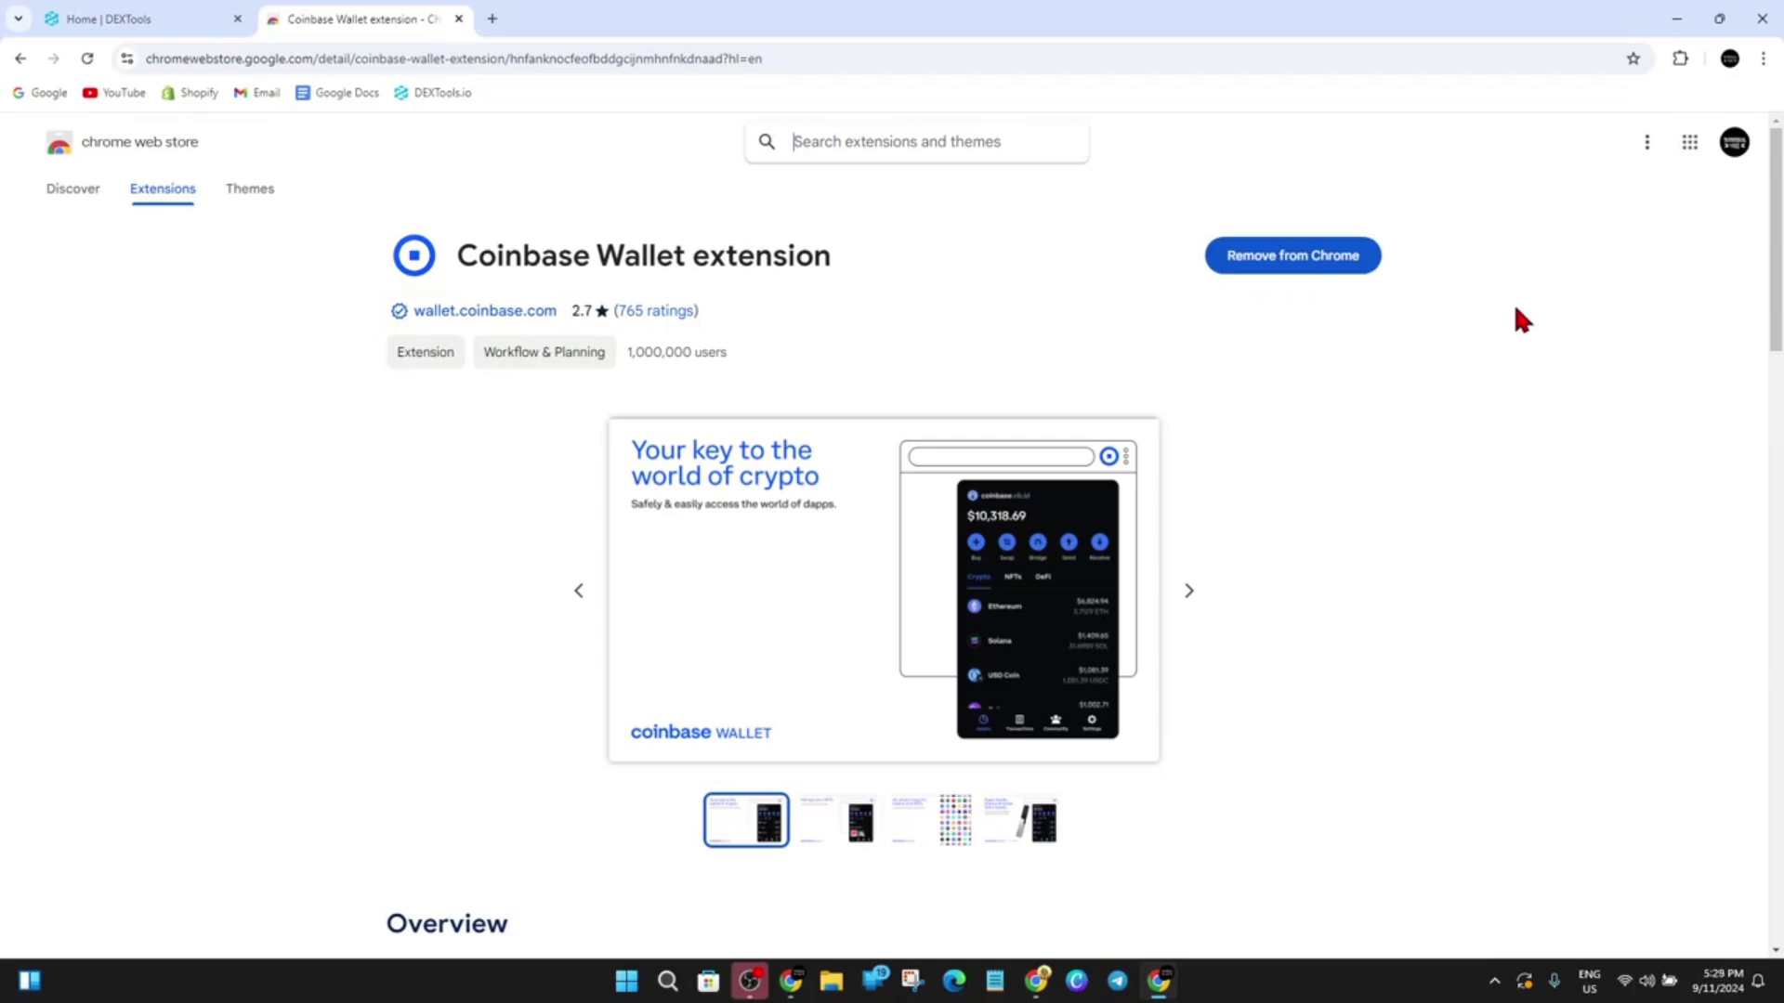
left_click(459, 18)
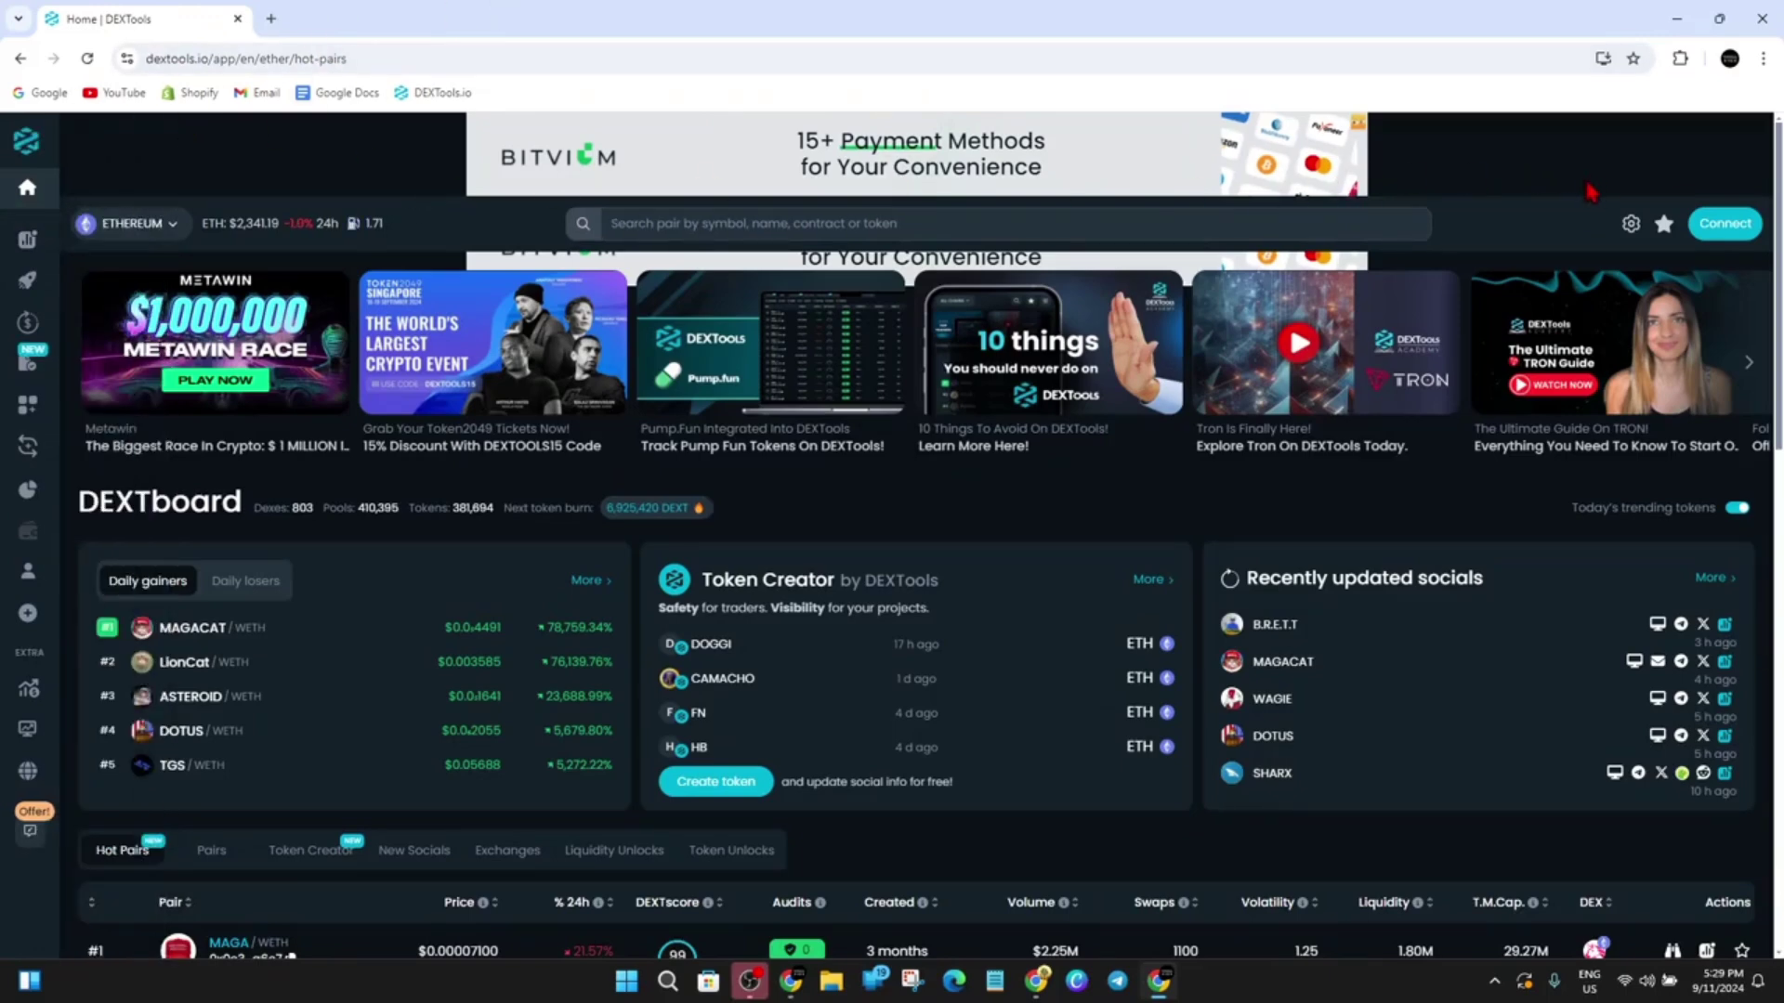
- Start connecting a wallet to the DEXTools user account and choose Coinbase as the wallet
left_click(1724, 228)
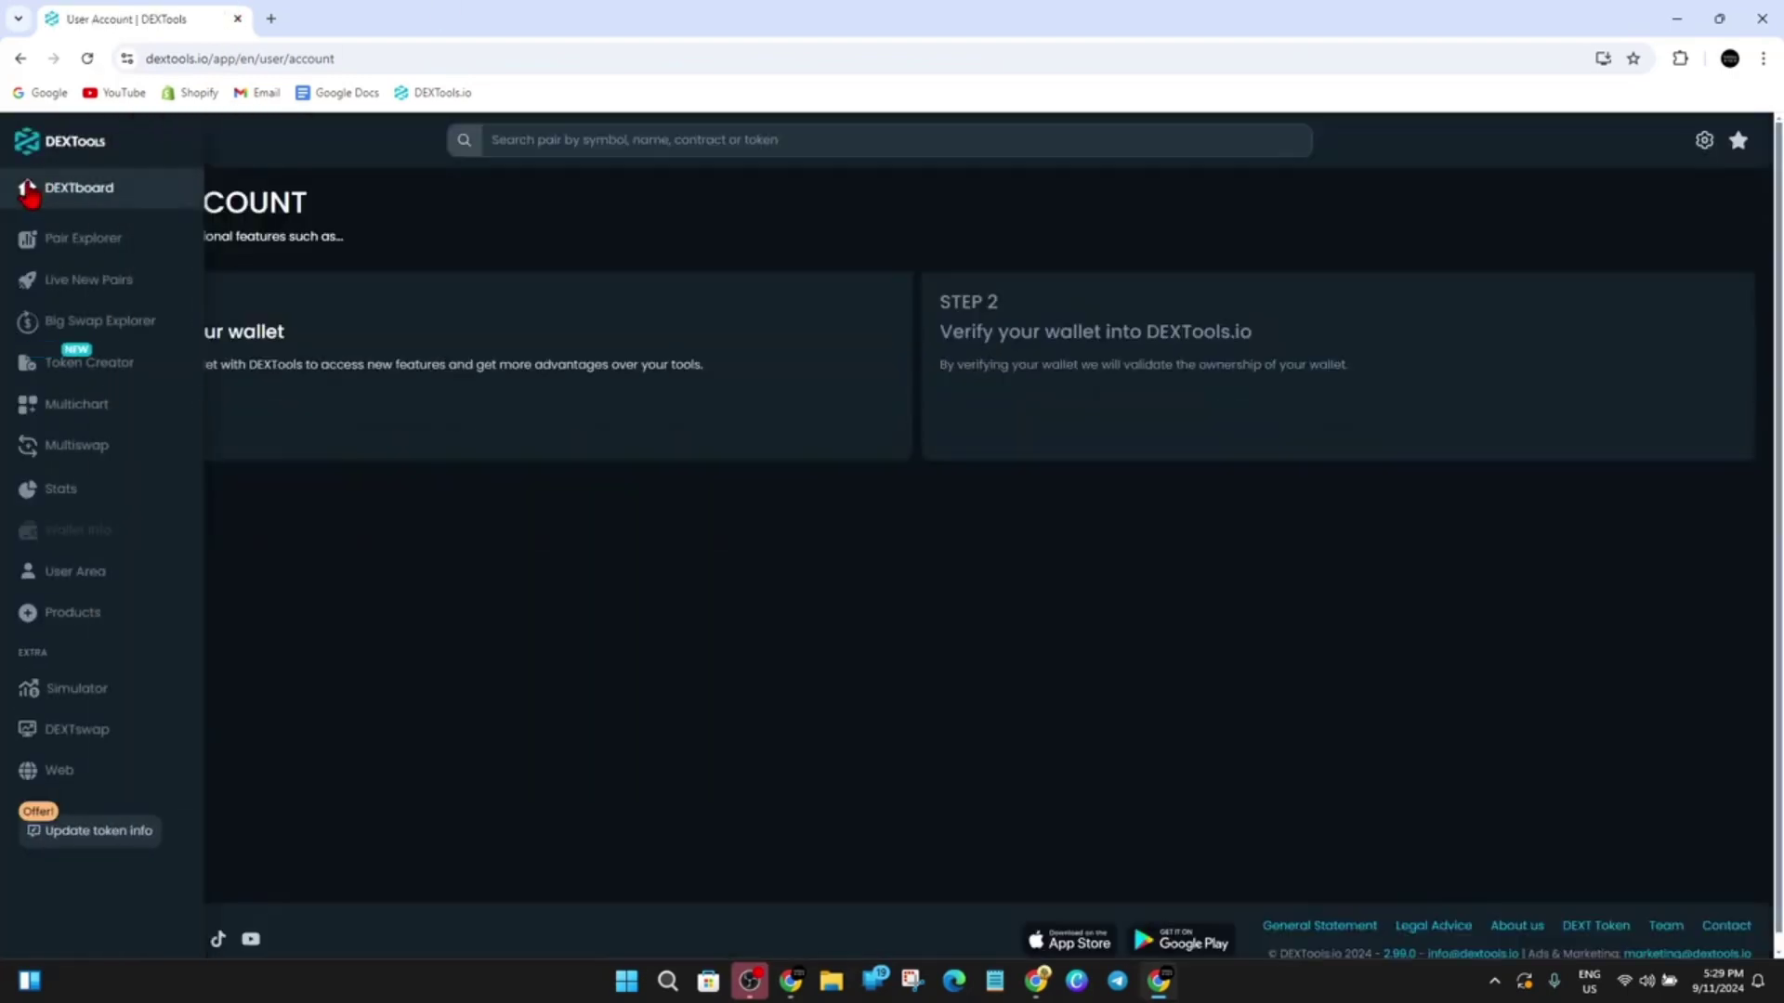
left_click(28, 191)
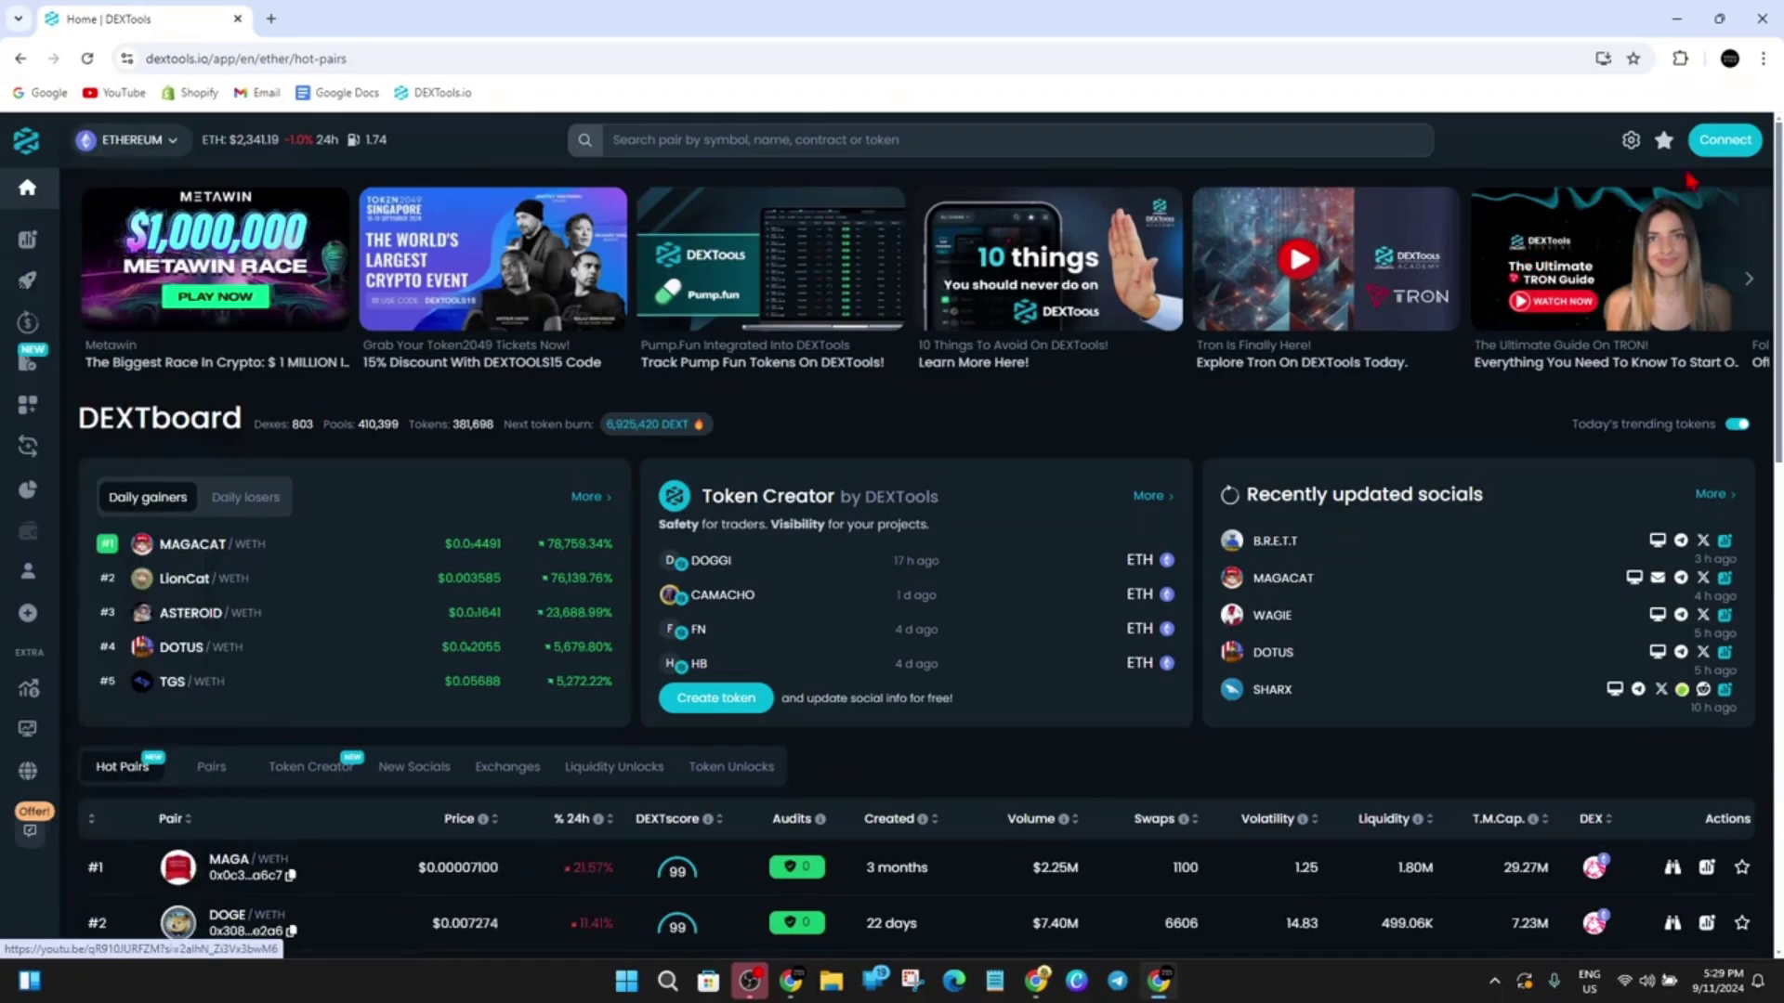
left_click(1724, 139)
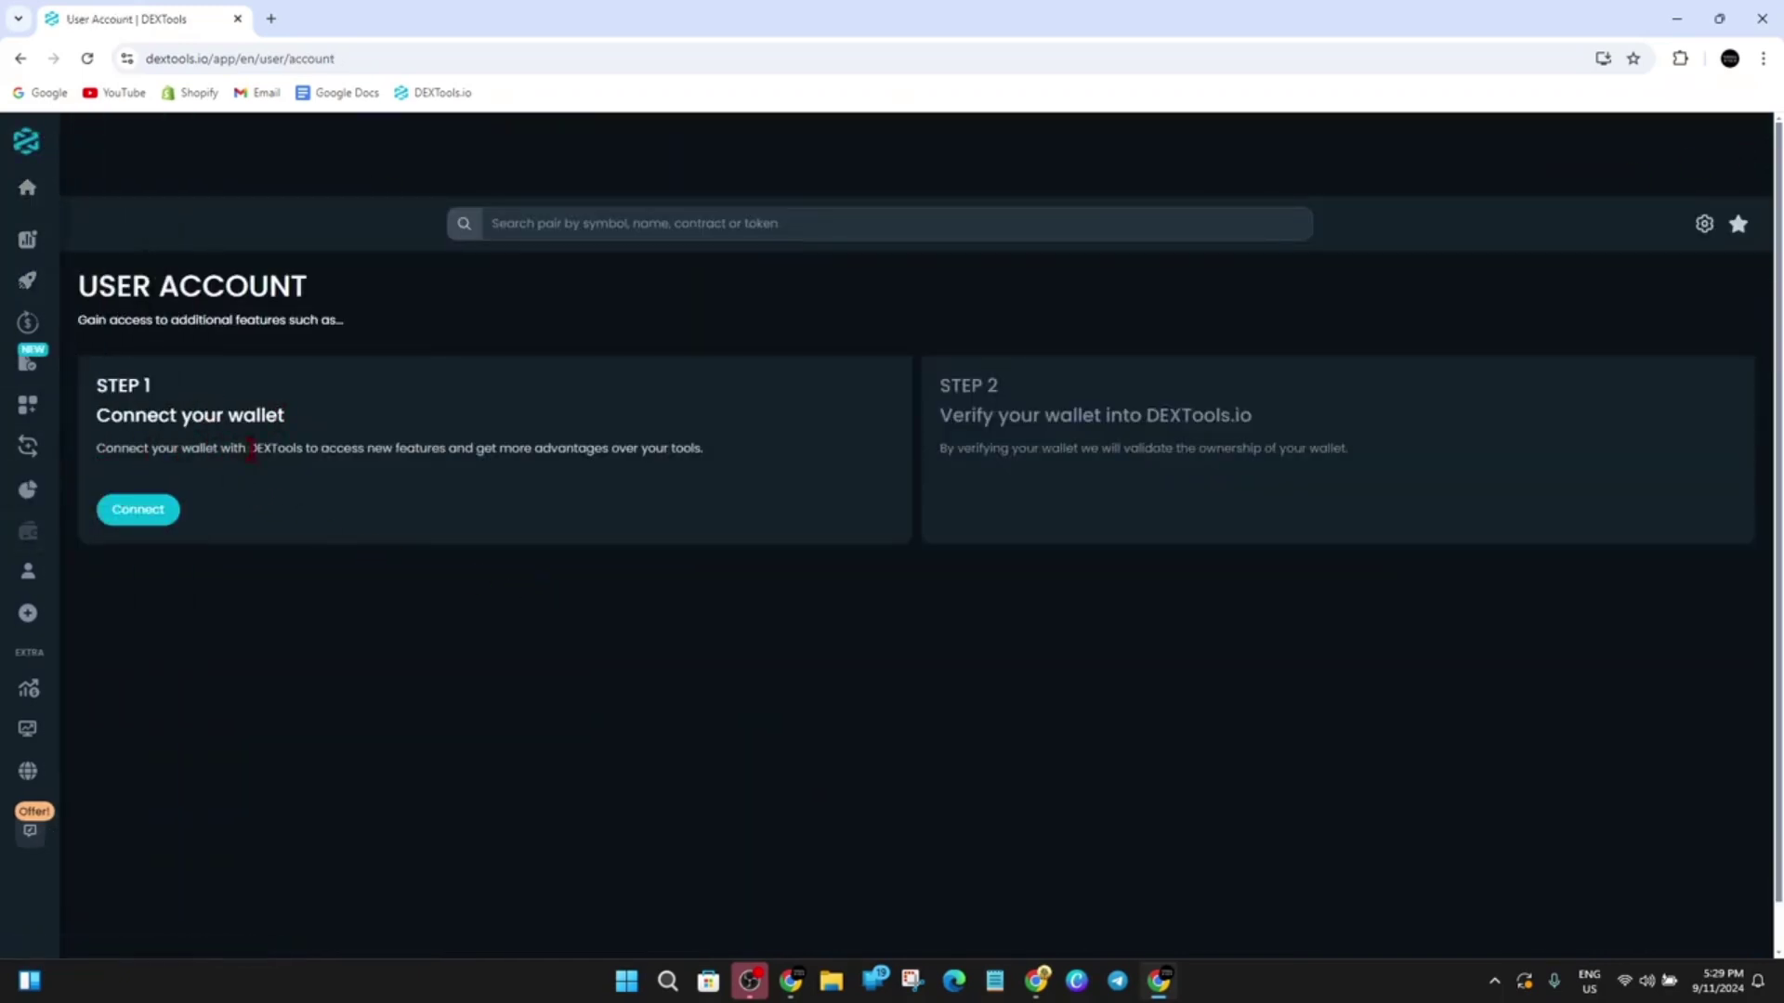
left_click(133, 518)
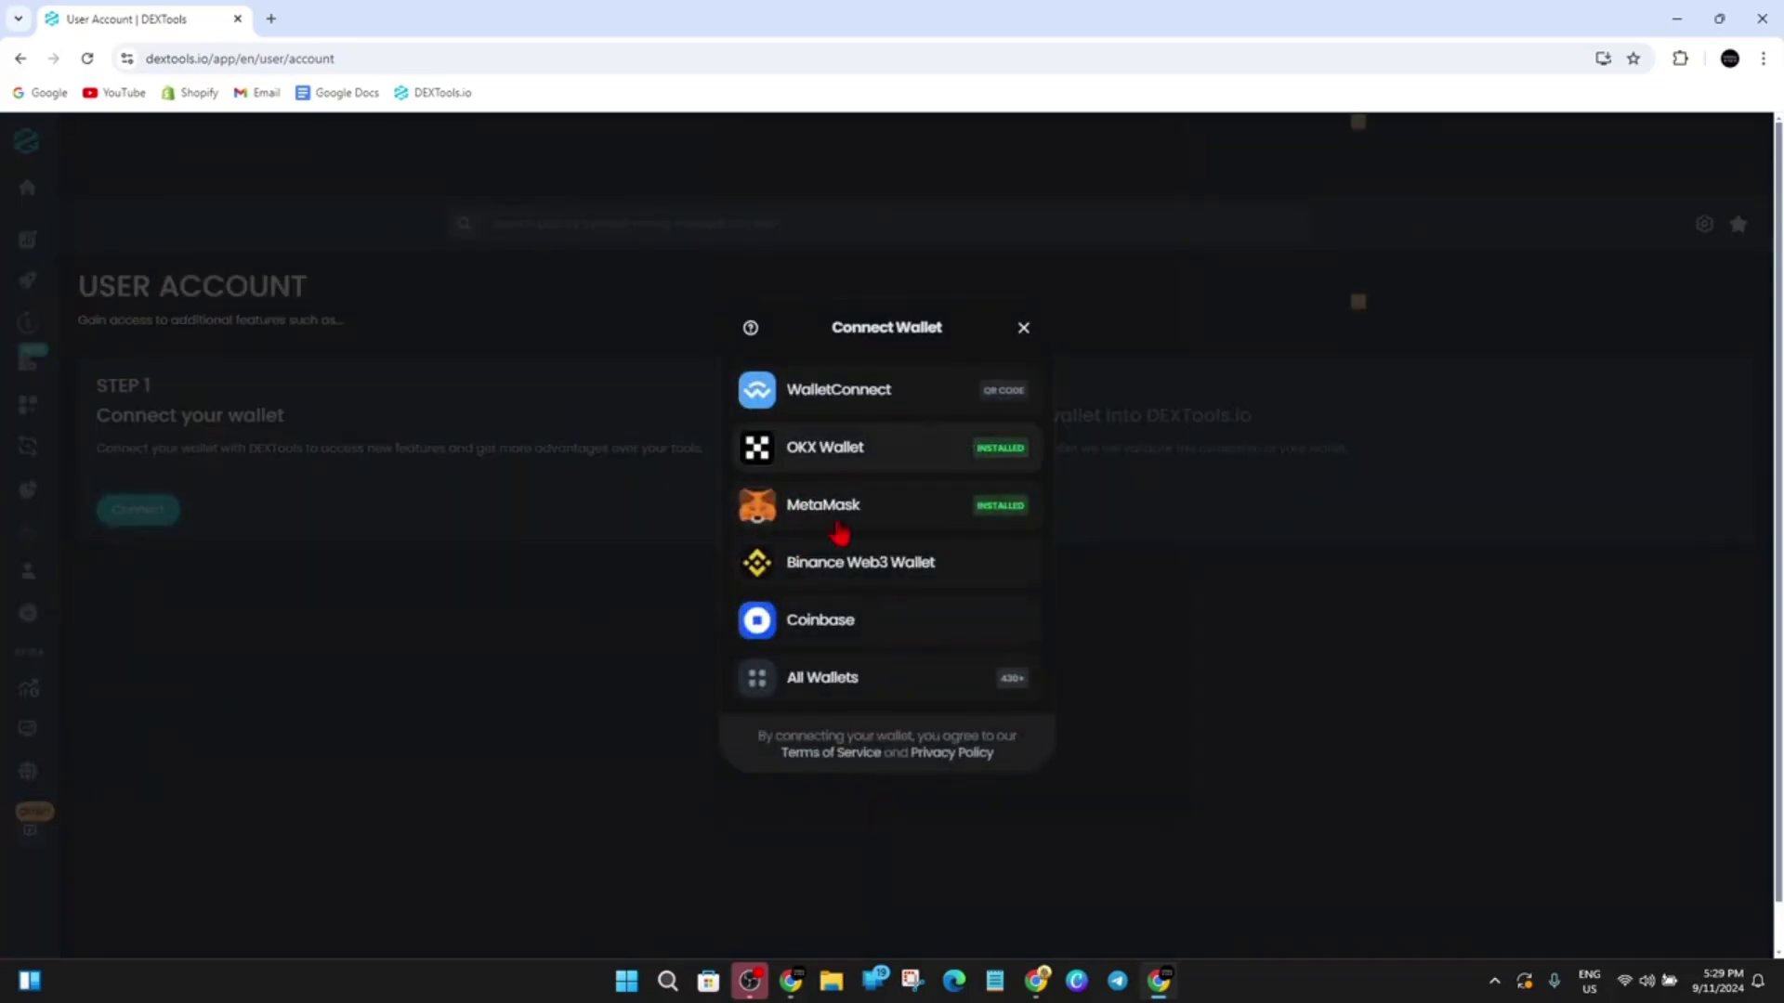
left_click(859, 633)
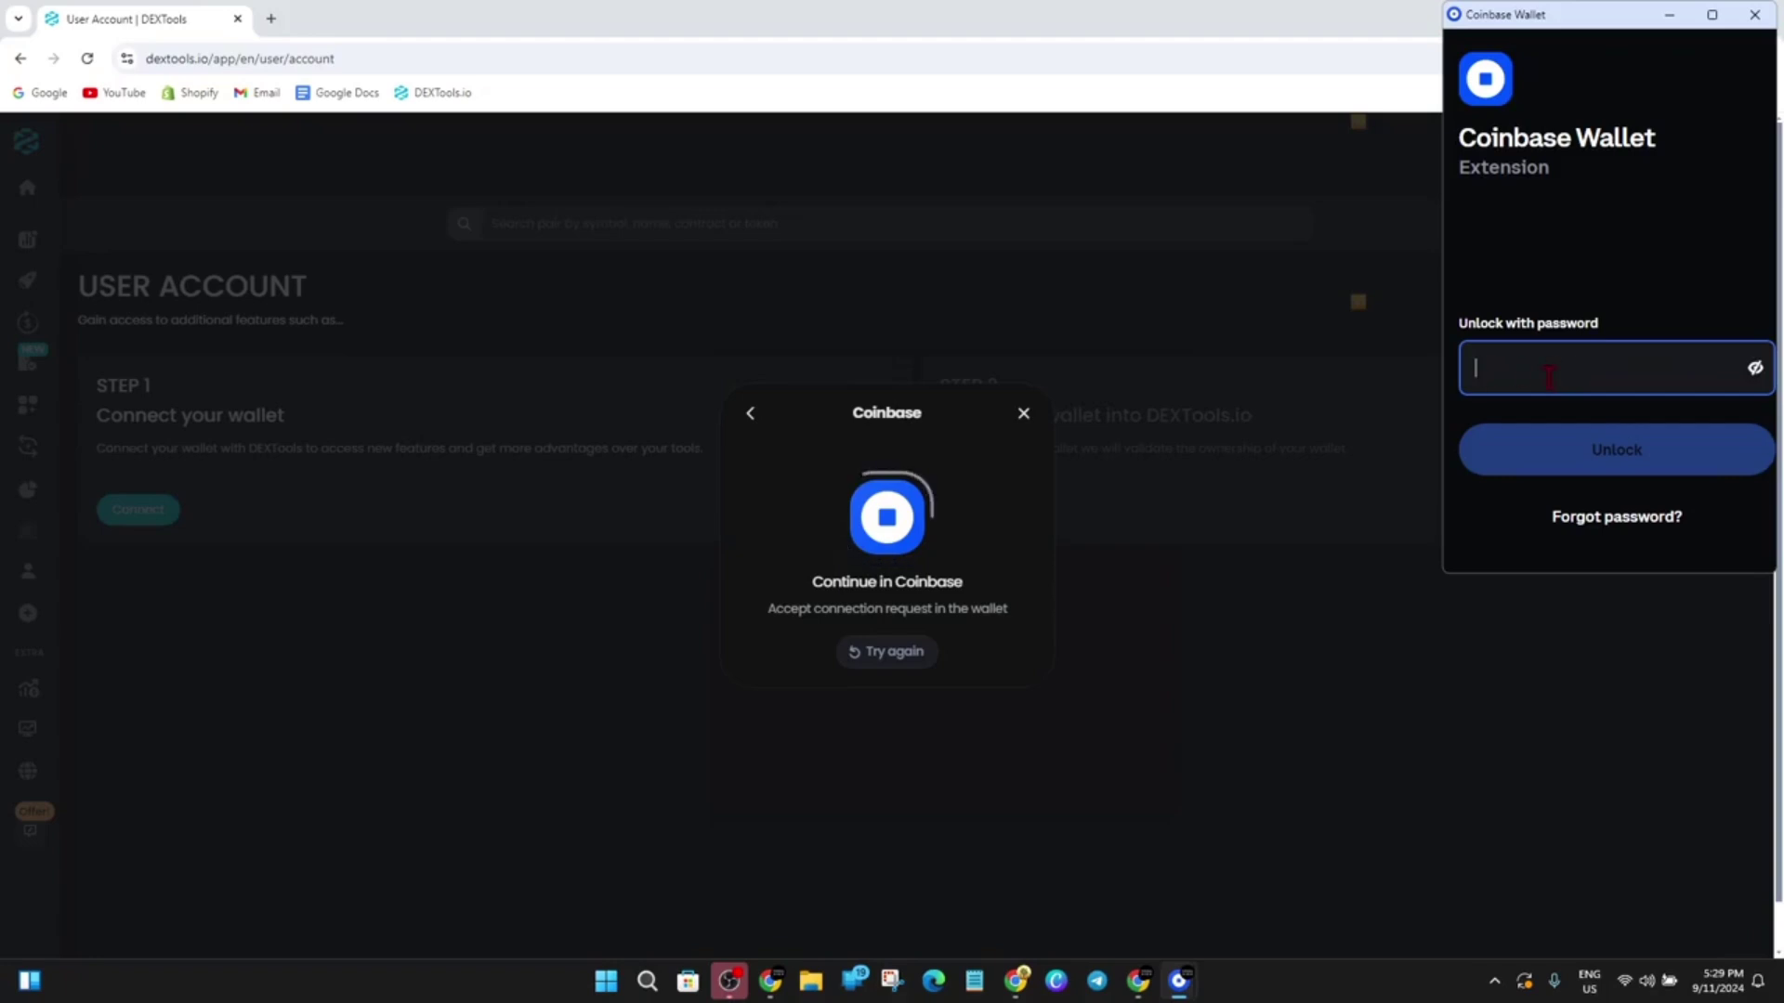
key("ctrl+v")
left_click(1625, 450)
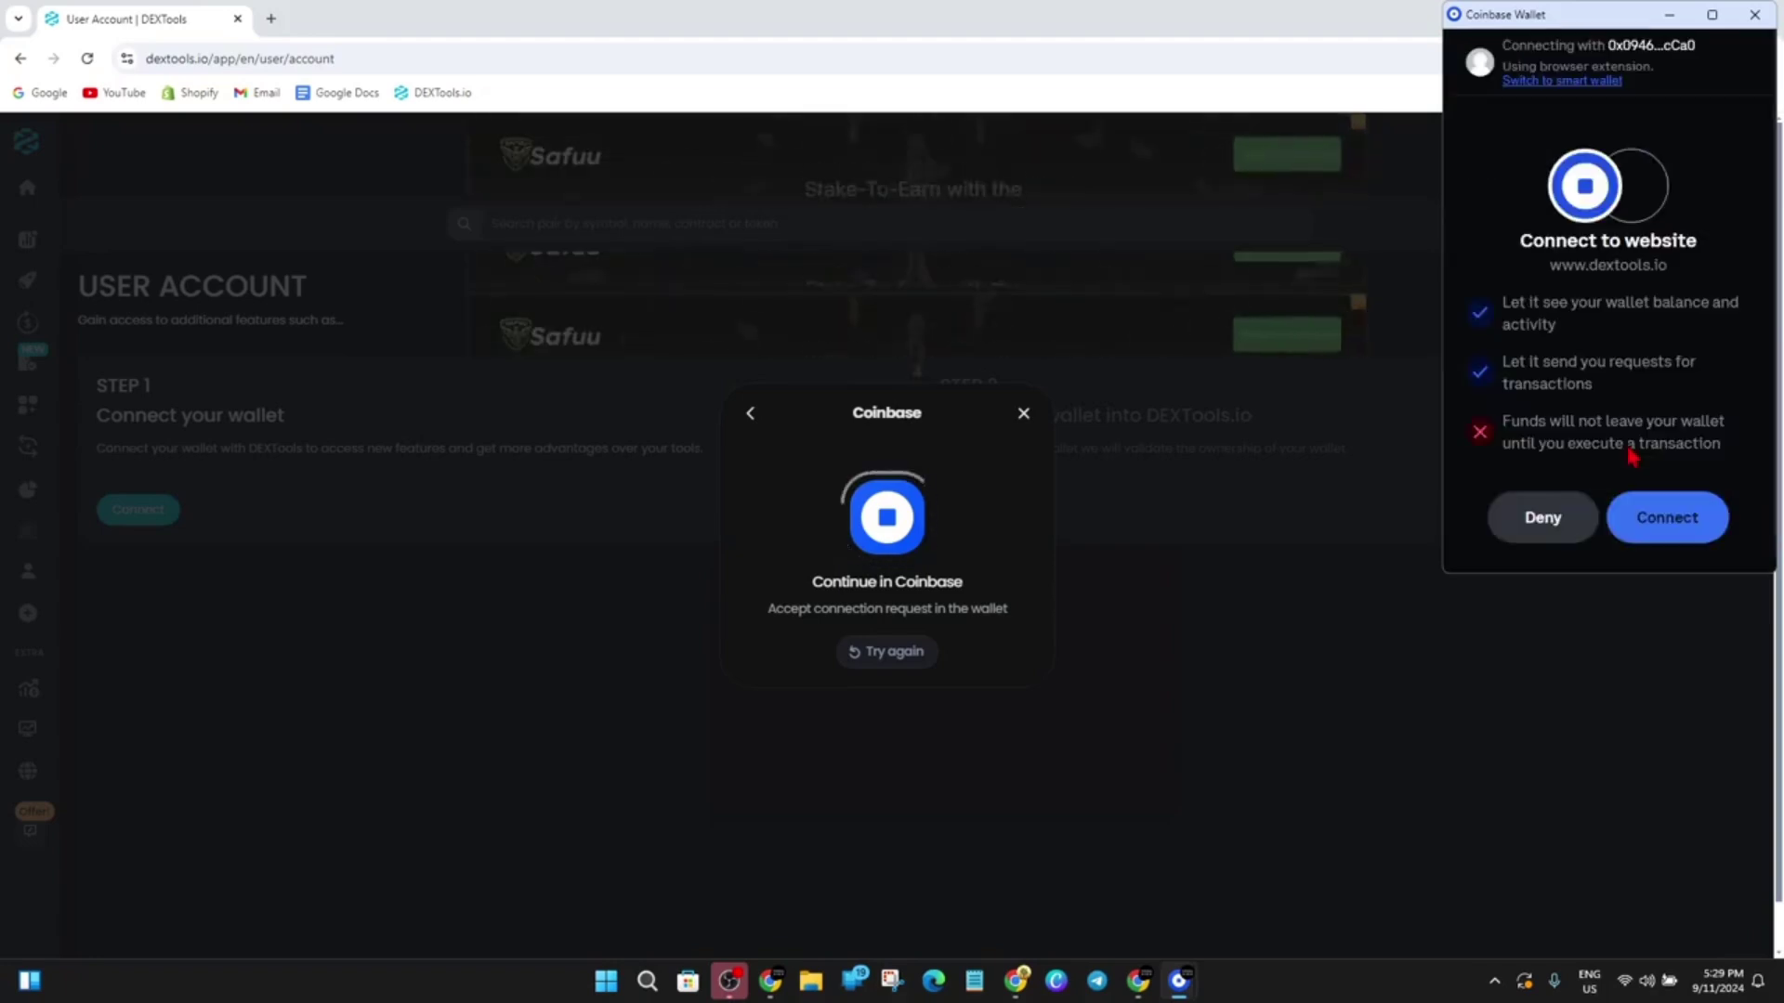
left_click(1693, 516)
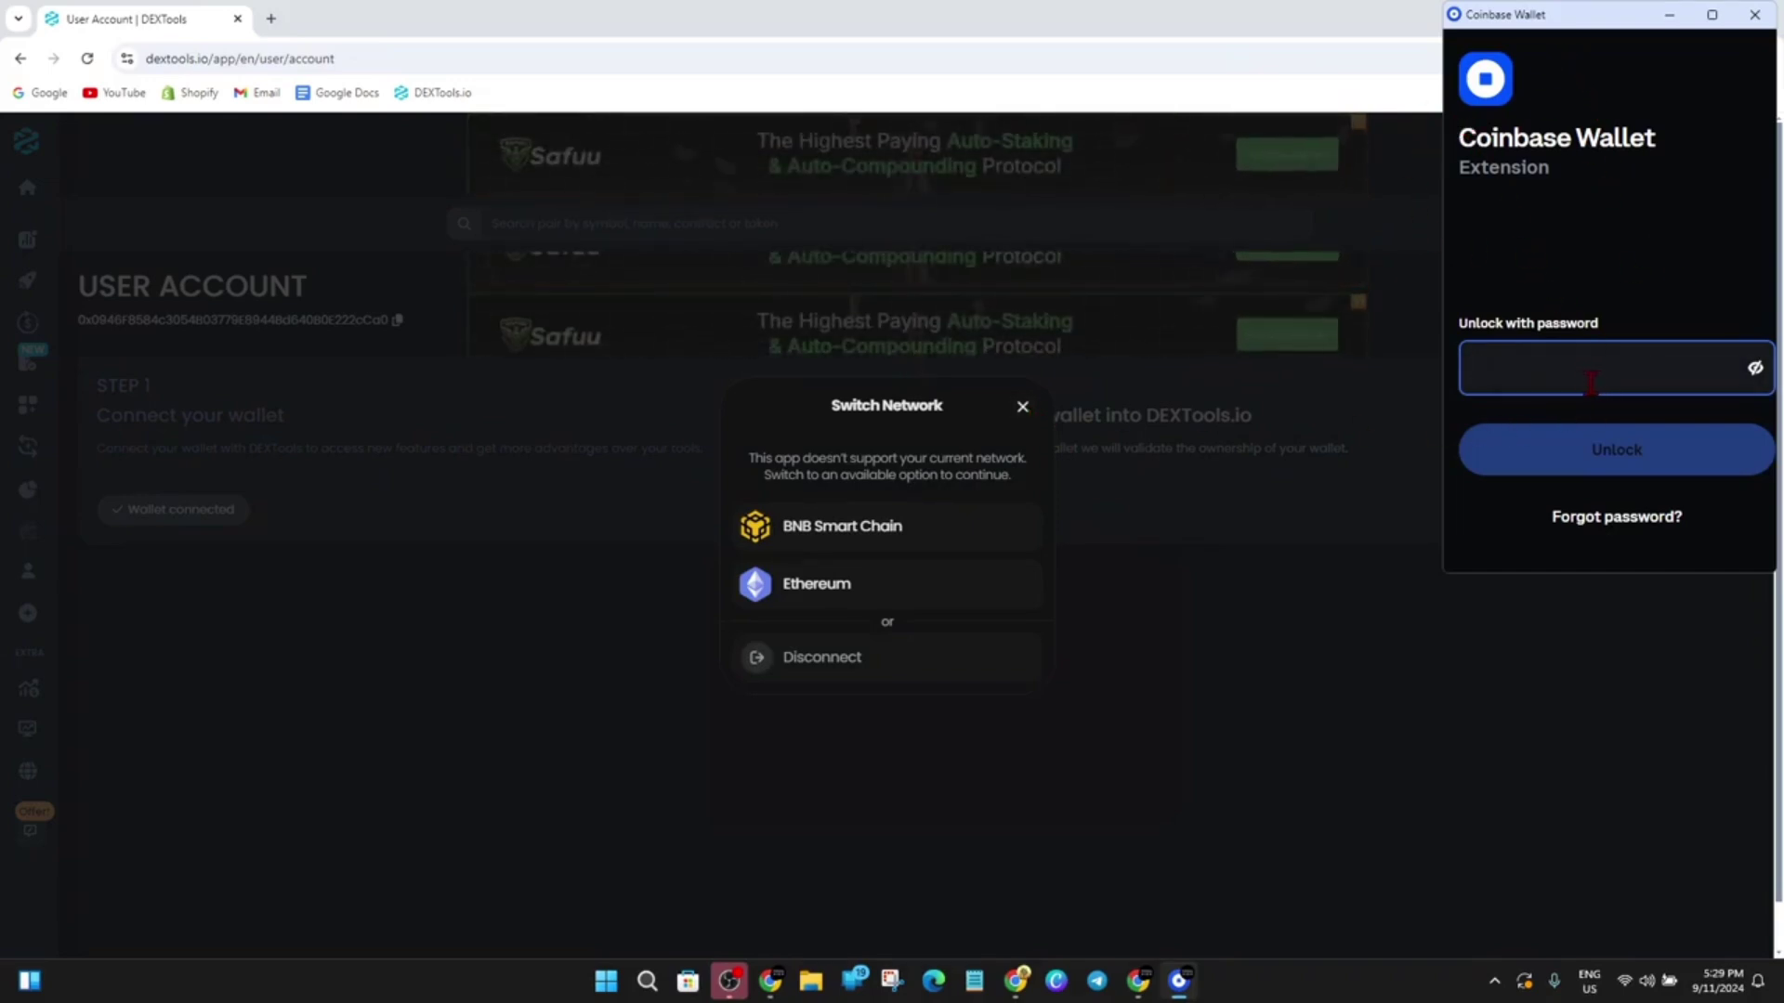
- Enter the wallet password again to unlock Coinbase Wallet and approve the second DEXTools connection request
key("ctrl+v")
left_click(1608, 465)
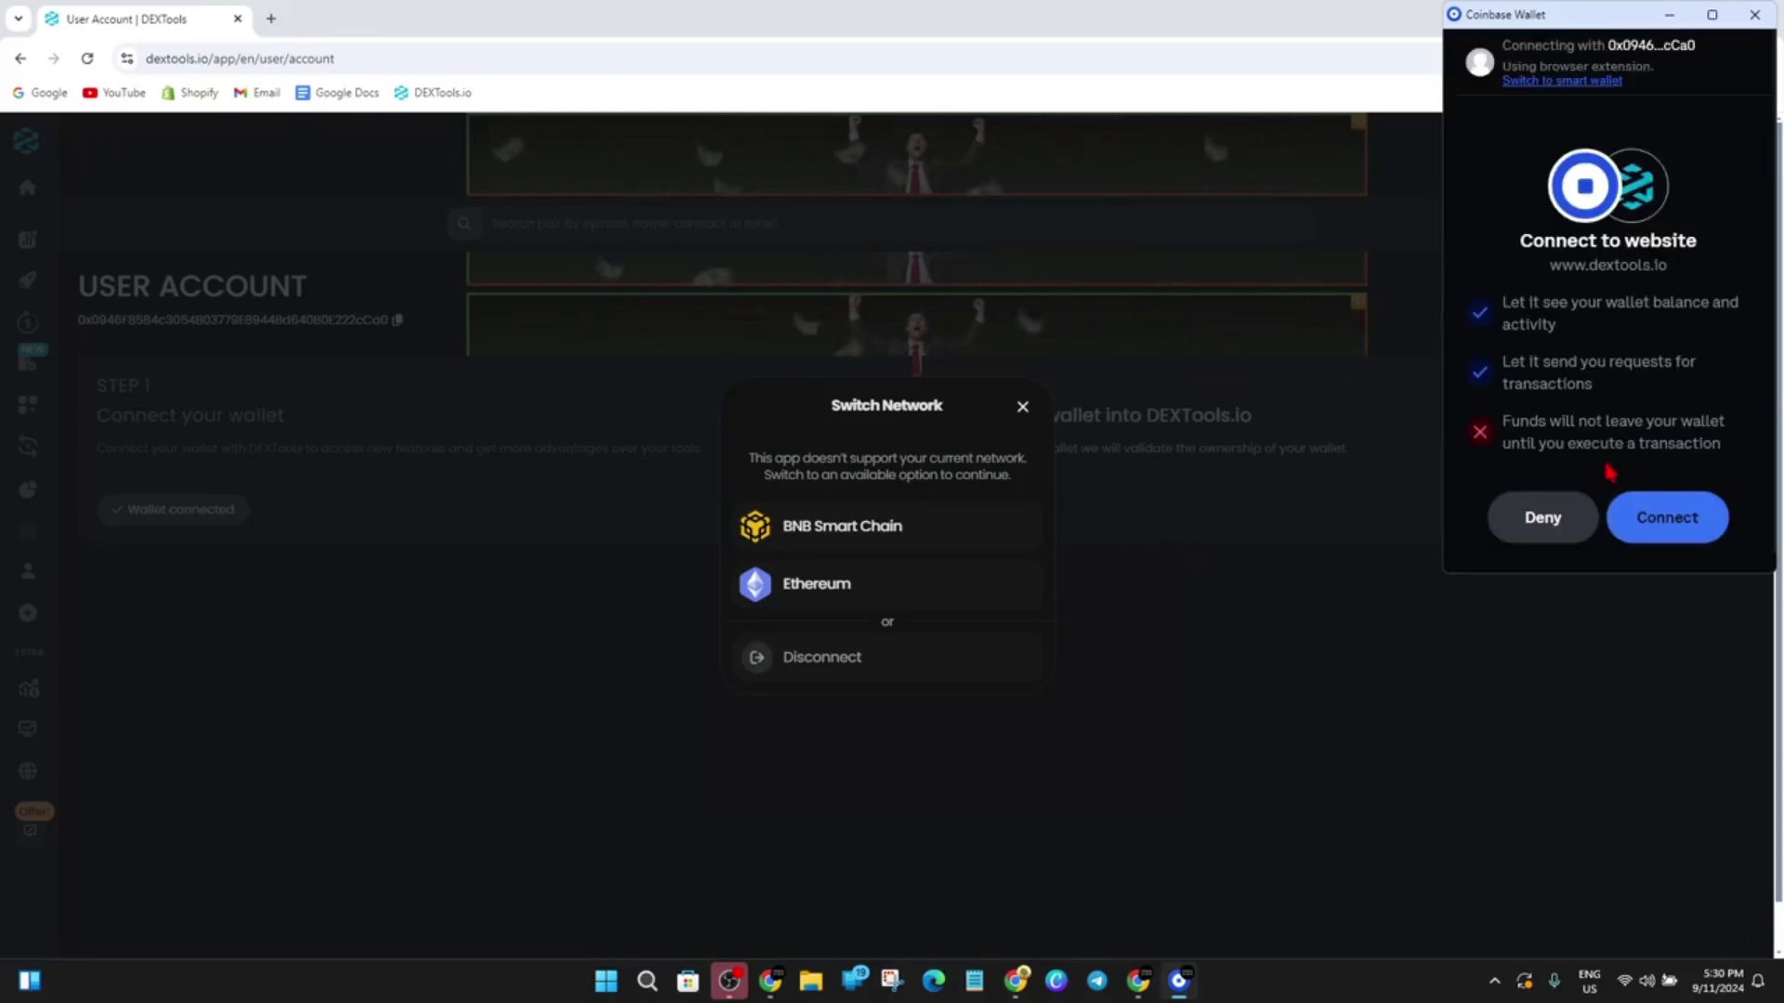
left_click(1674, 518)
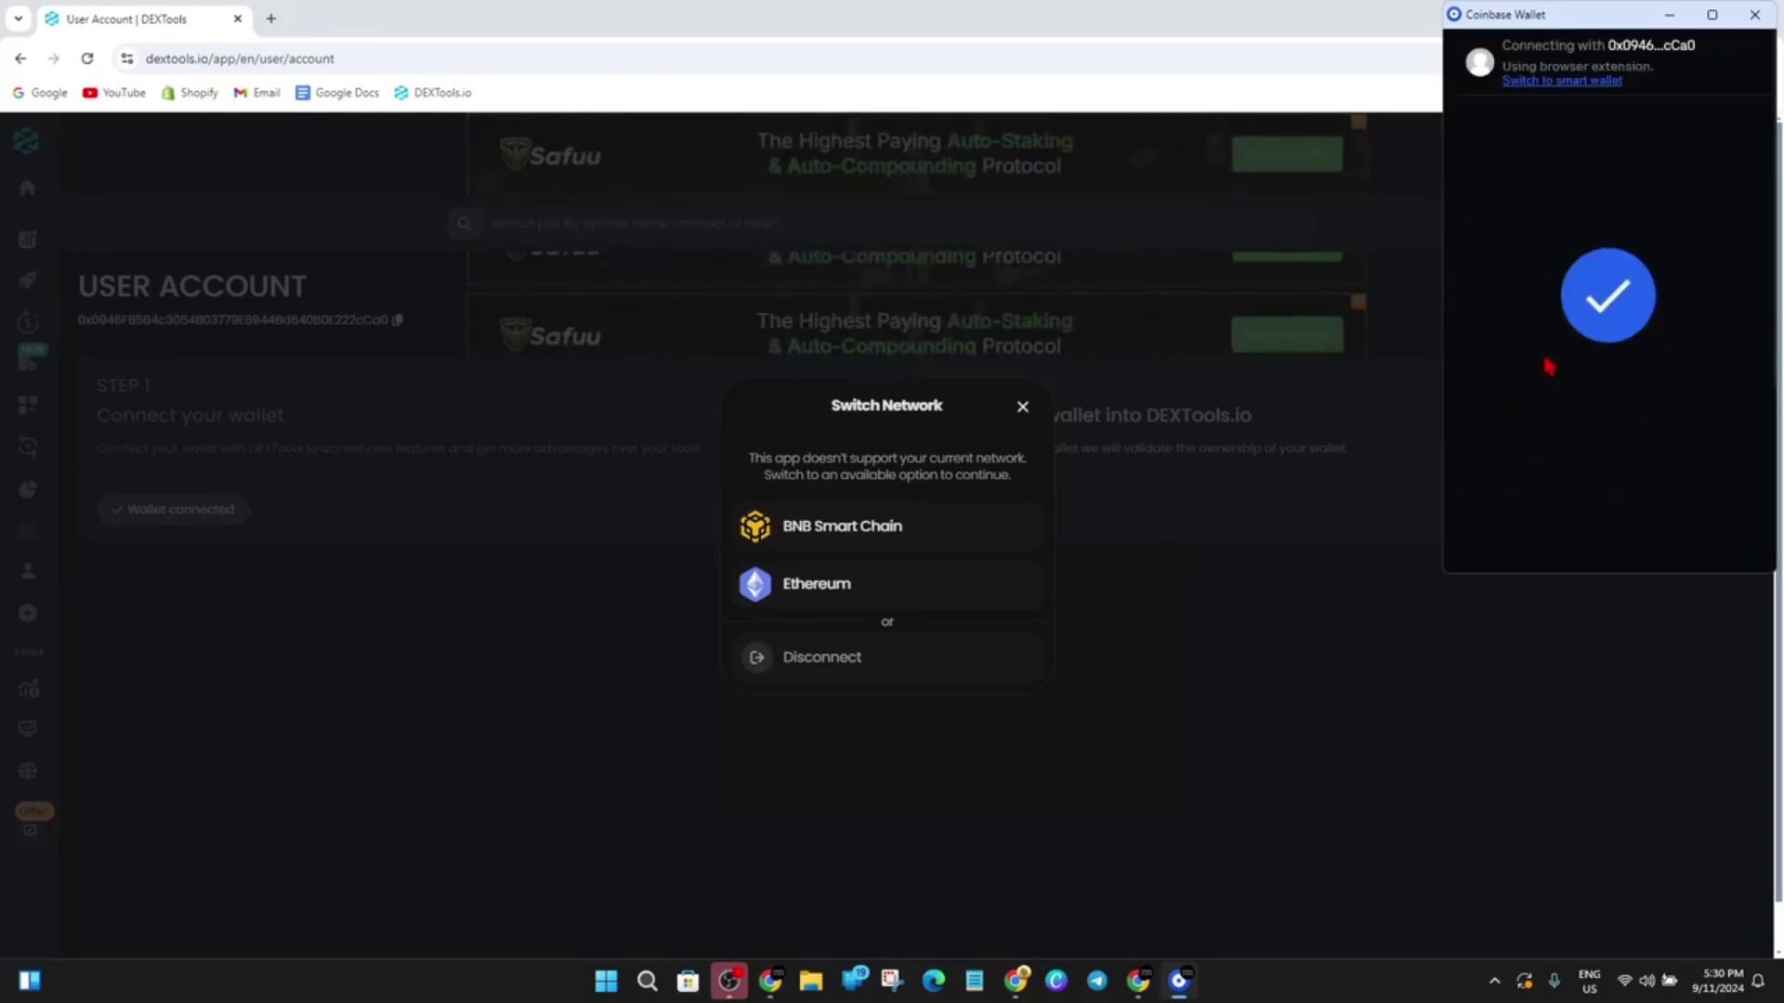
- Dismiss the network switch prompt and verify the connected wallet in DEXTools by signing the signature request
left_click(1022, 408)
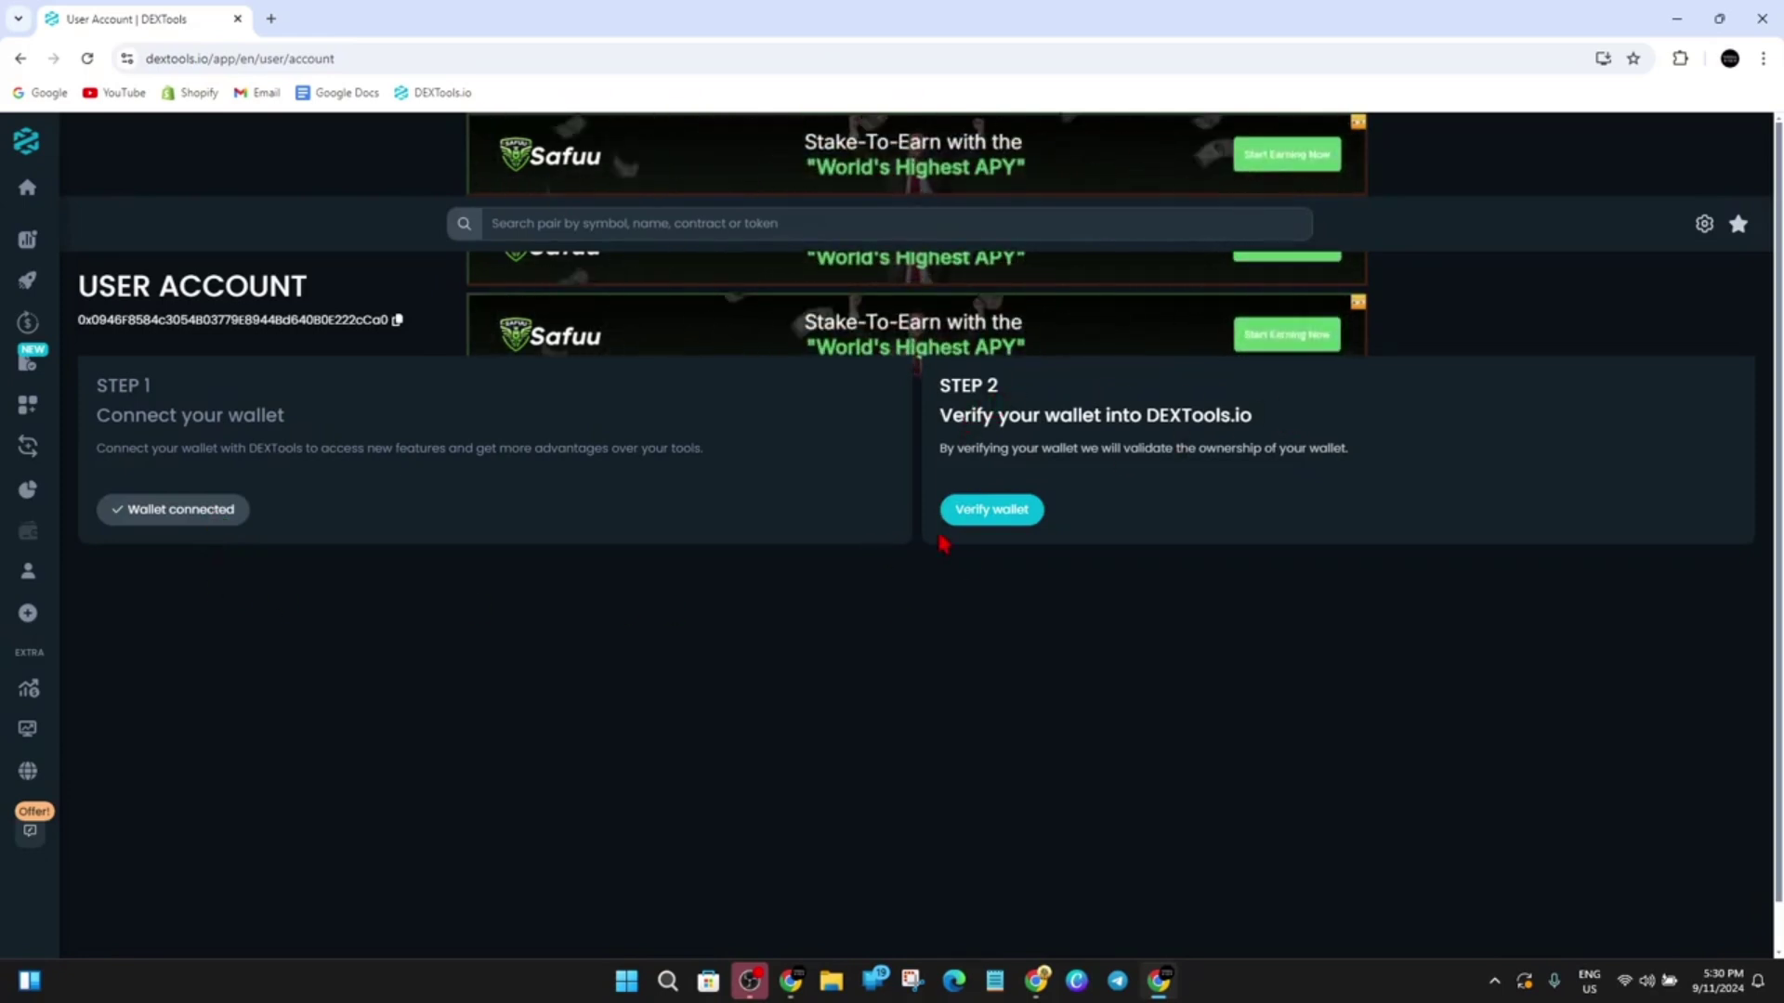
left_click(983, 516)
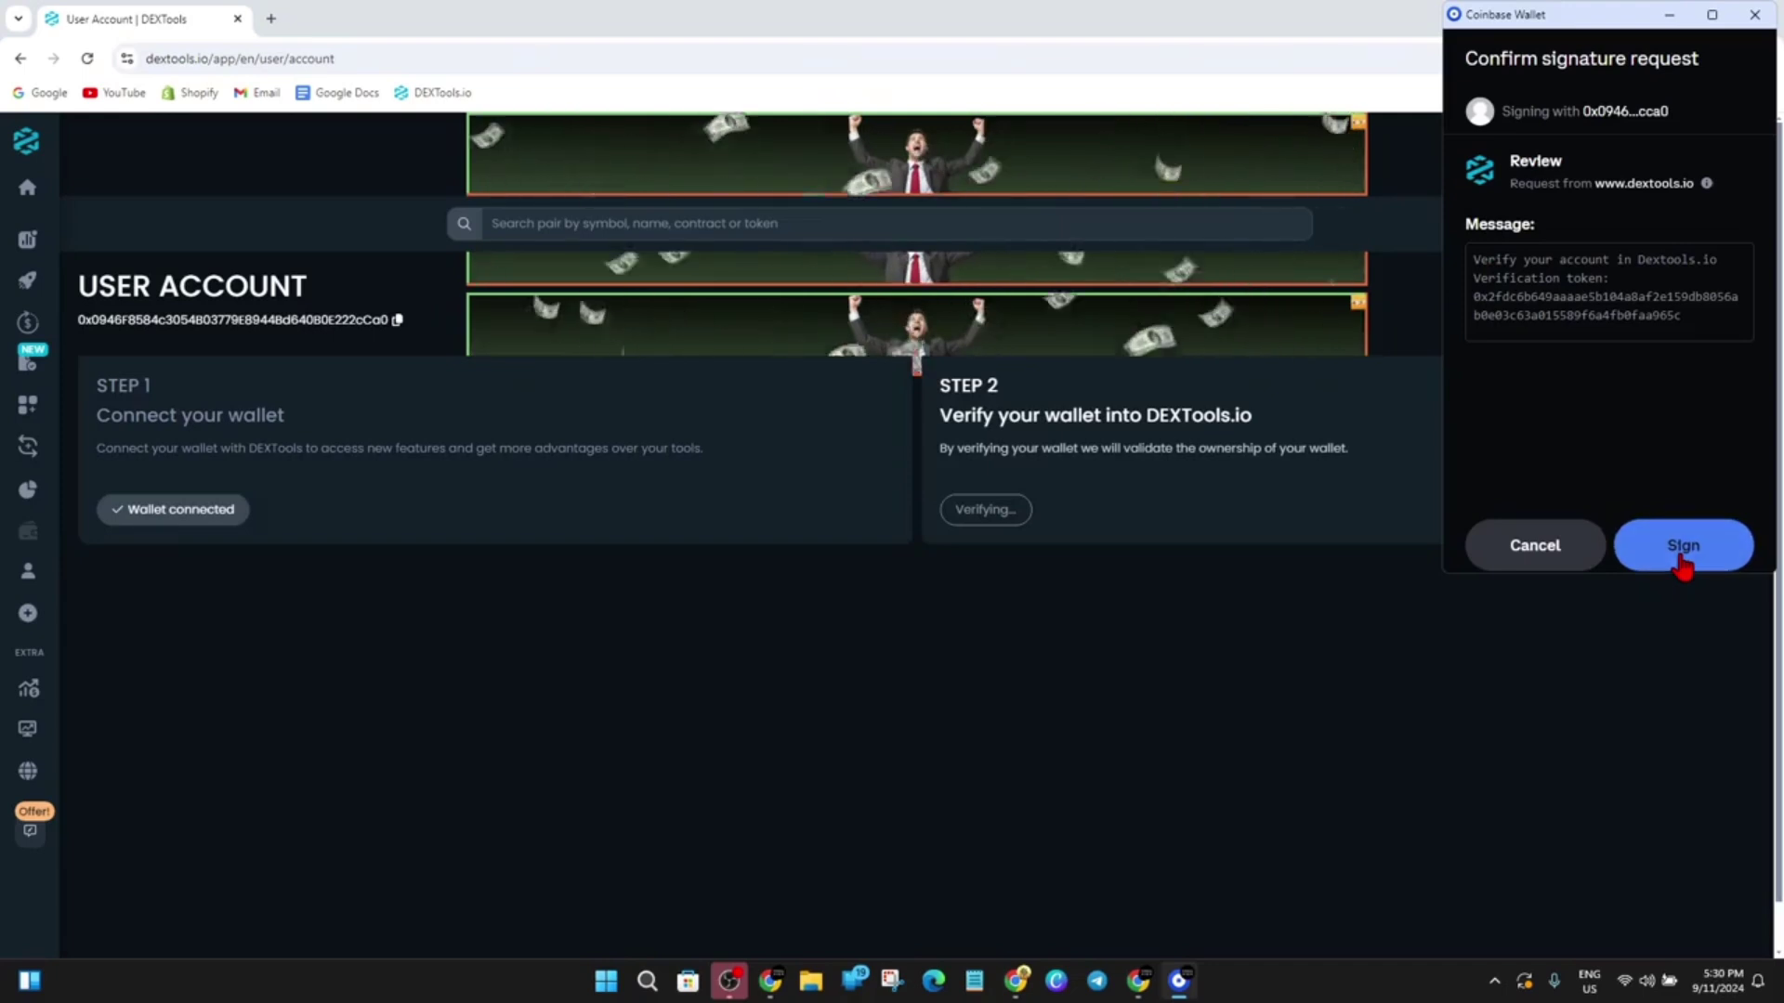
left_click(1682, 556)
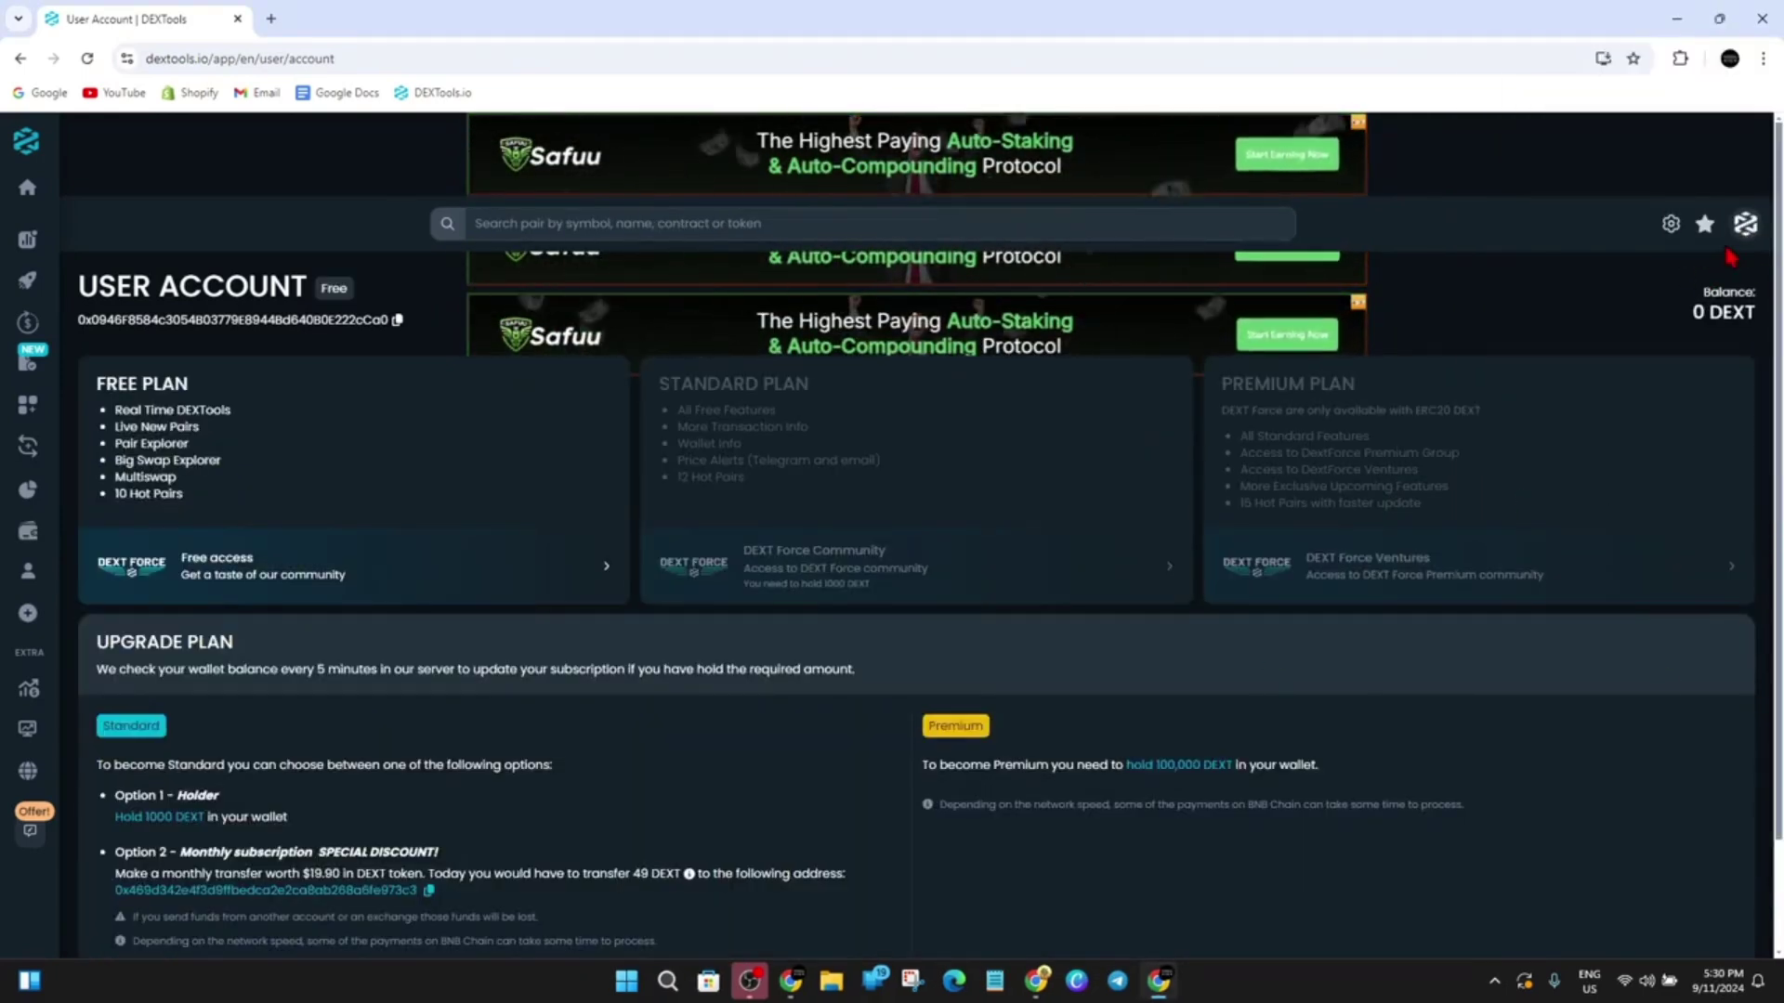
- Search the trading pairs for "brett" and open the first BRETT/WETH pair in the results
left_click(514, 223)
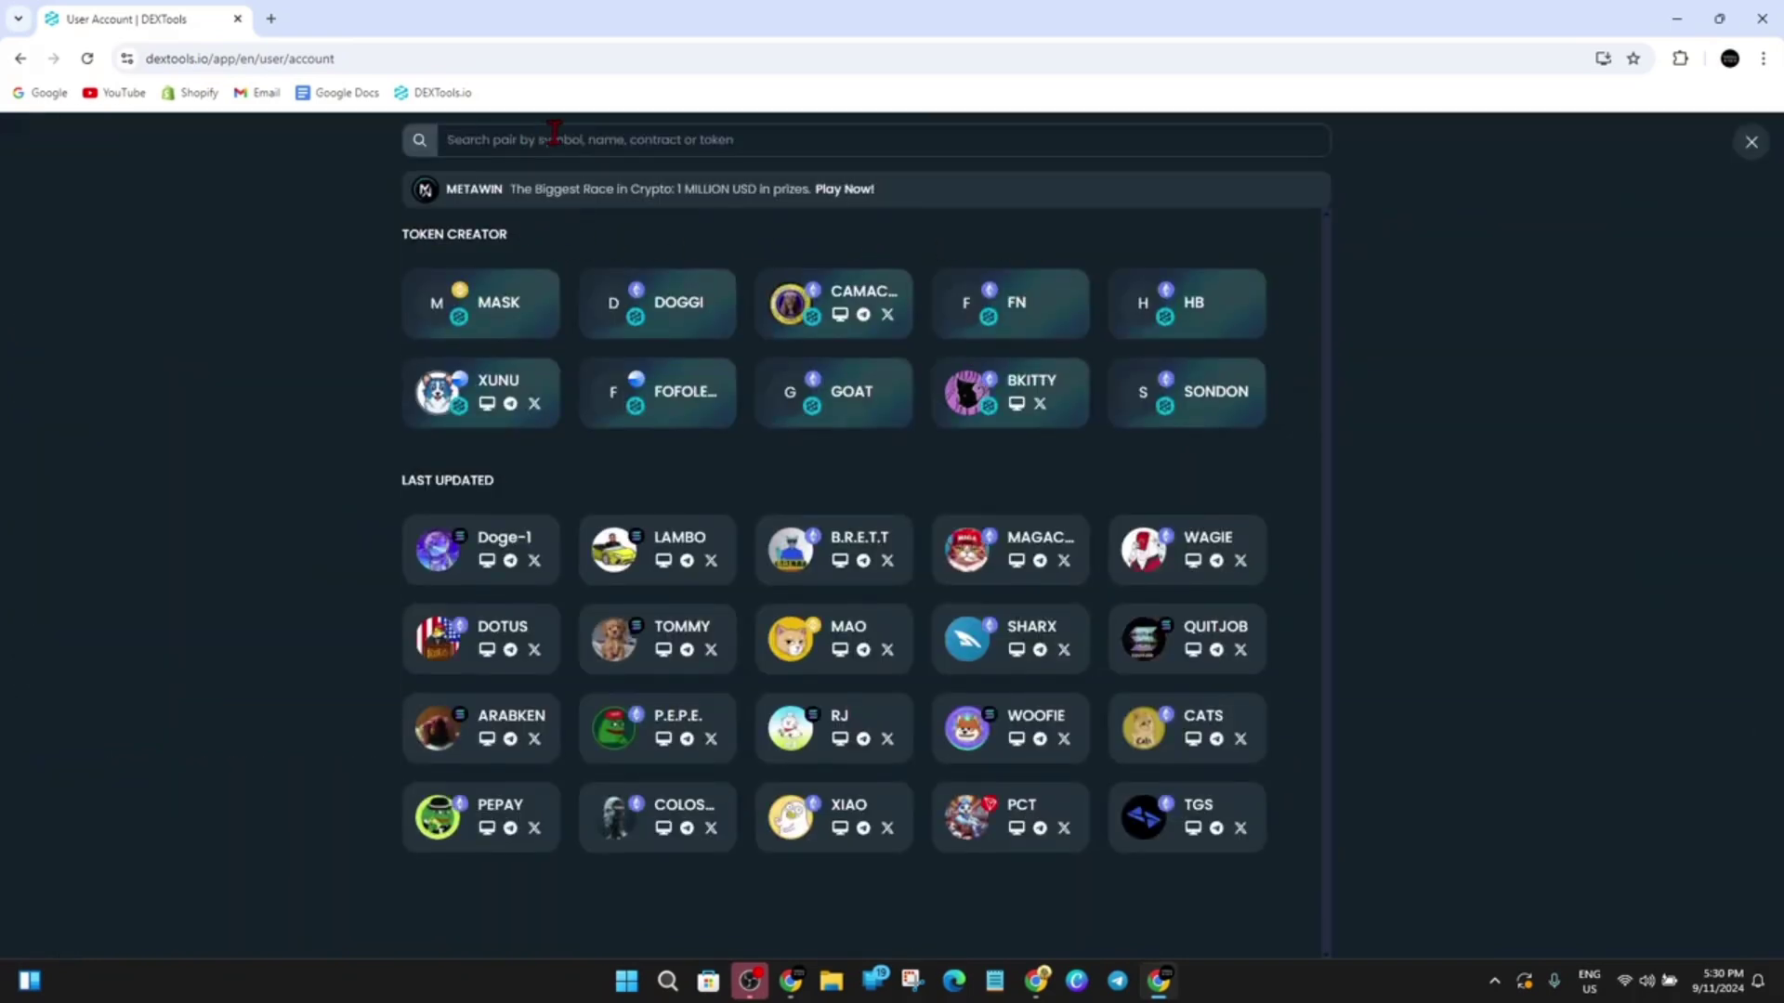
type("brett")
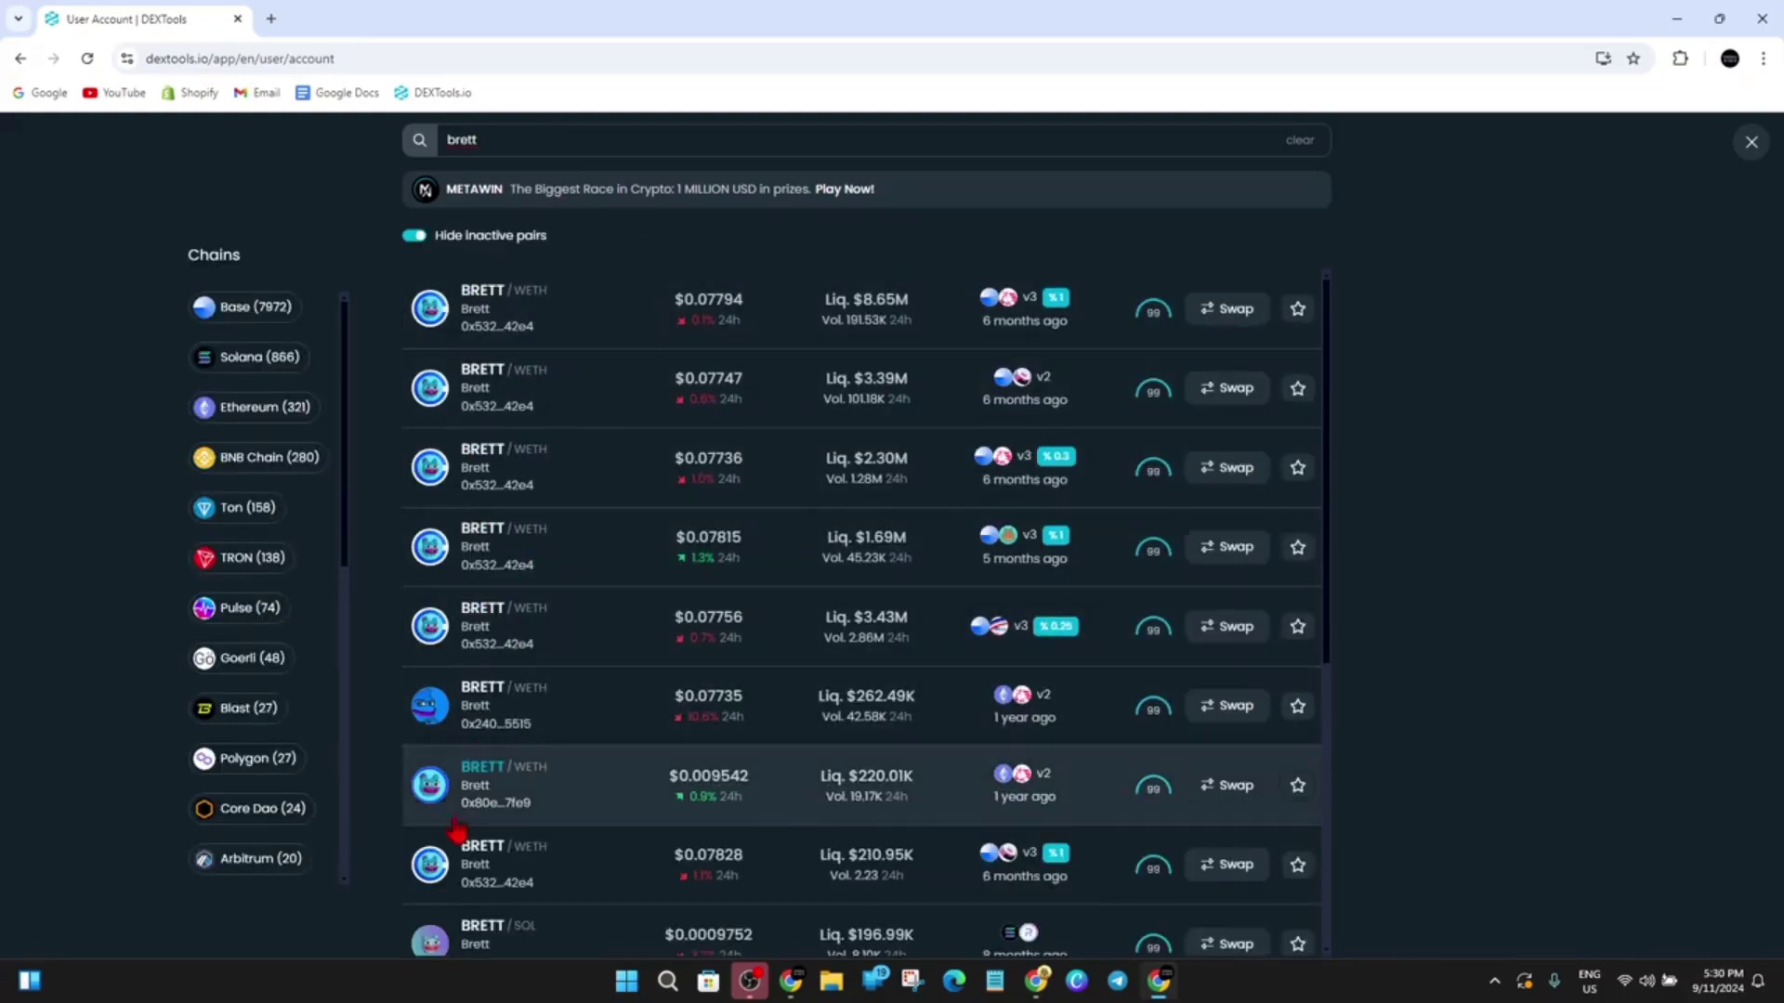
scroll(650, 716, "down", 5)
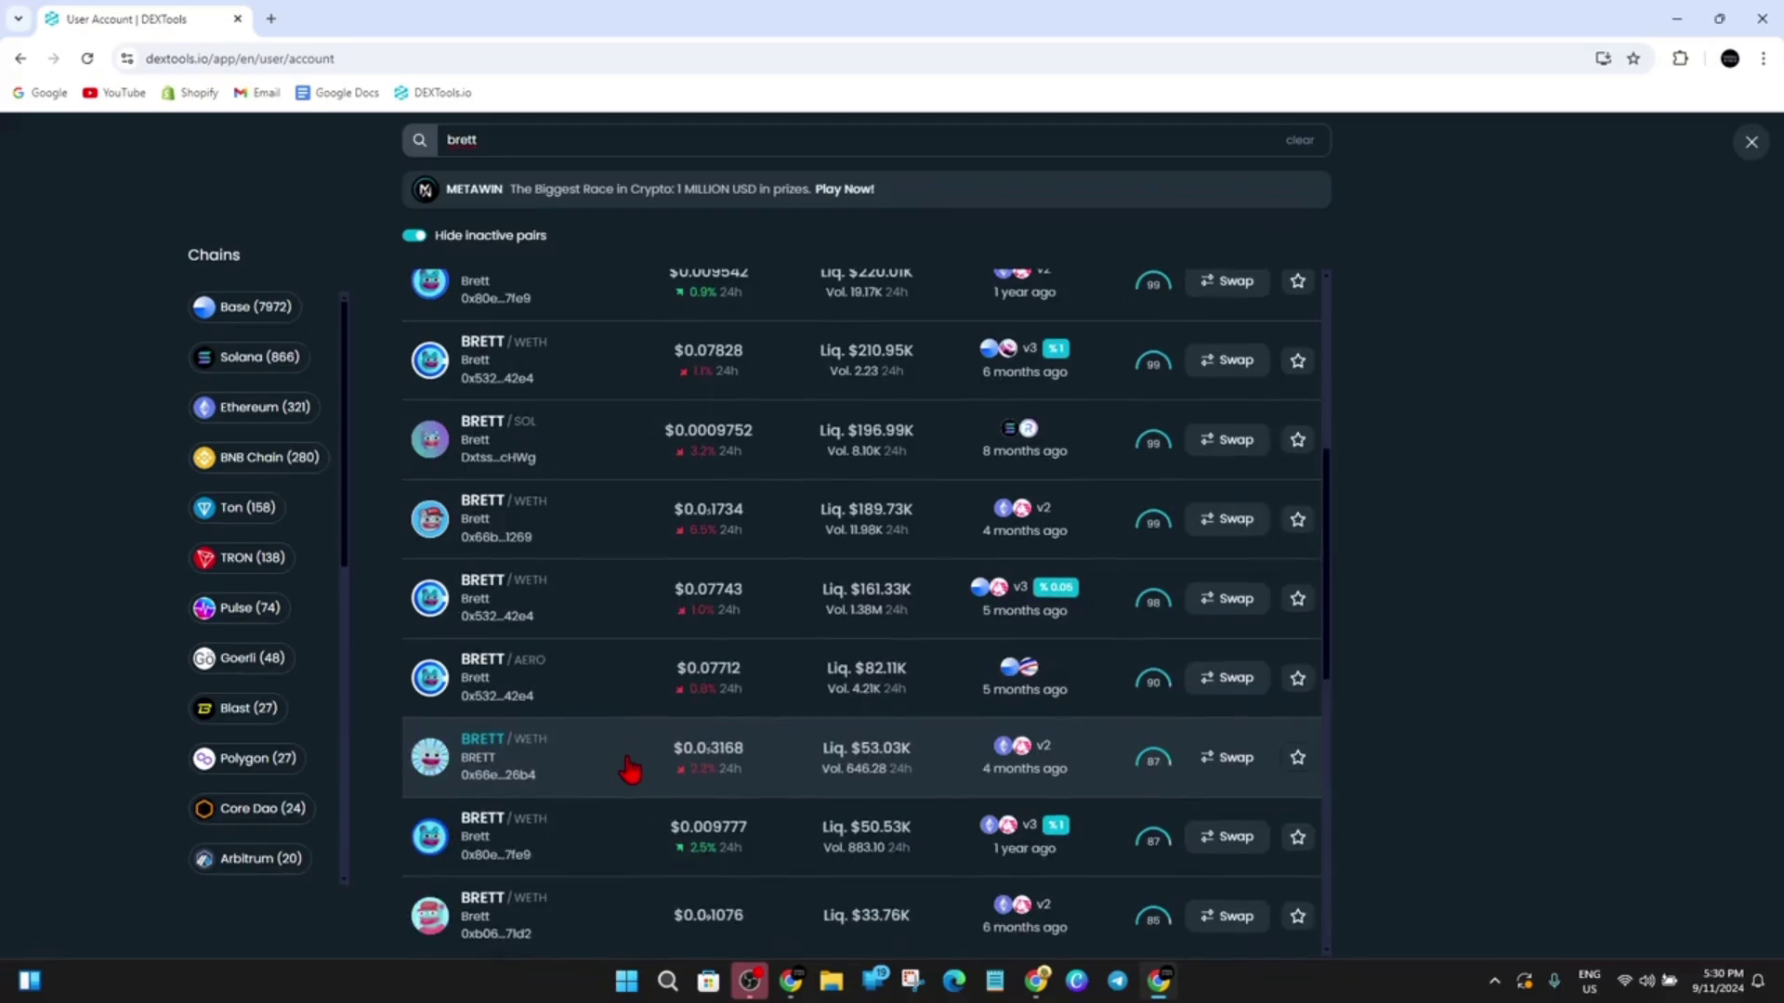
scroll(634, 773, "up", 5)
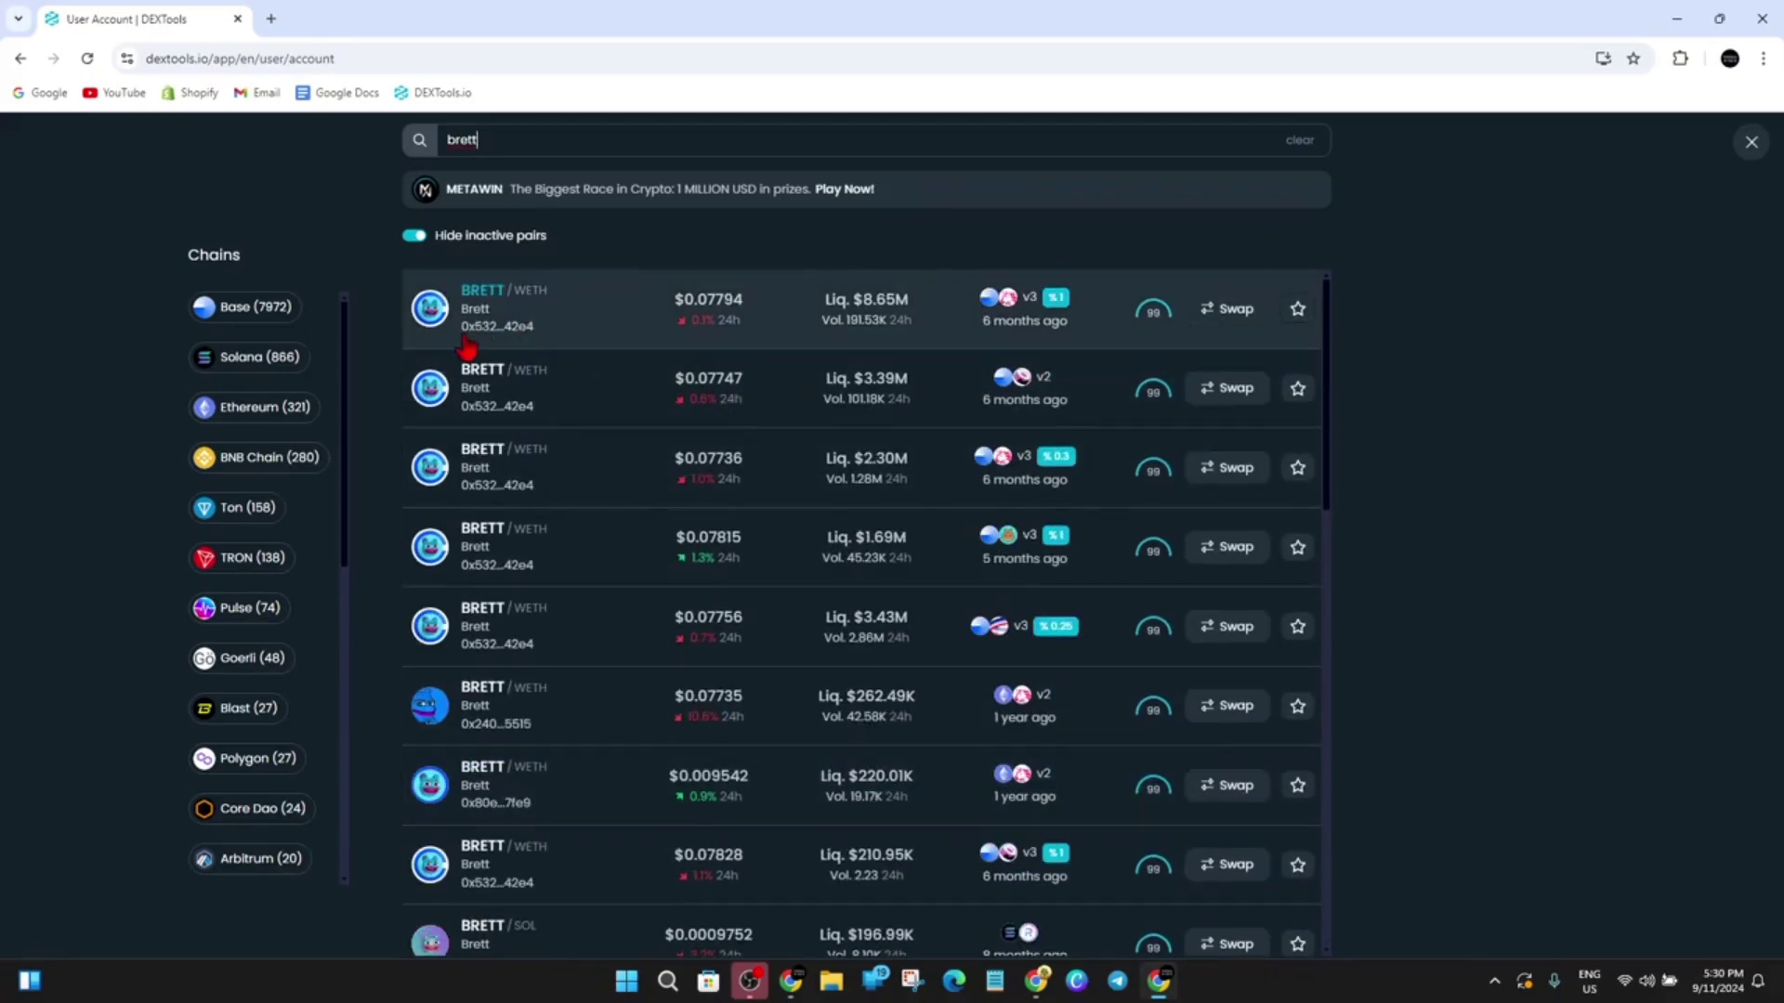
left_click(557, 327)
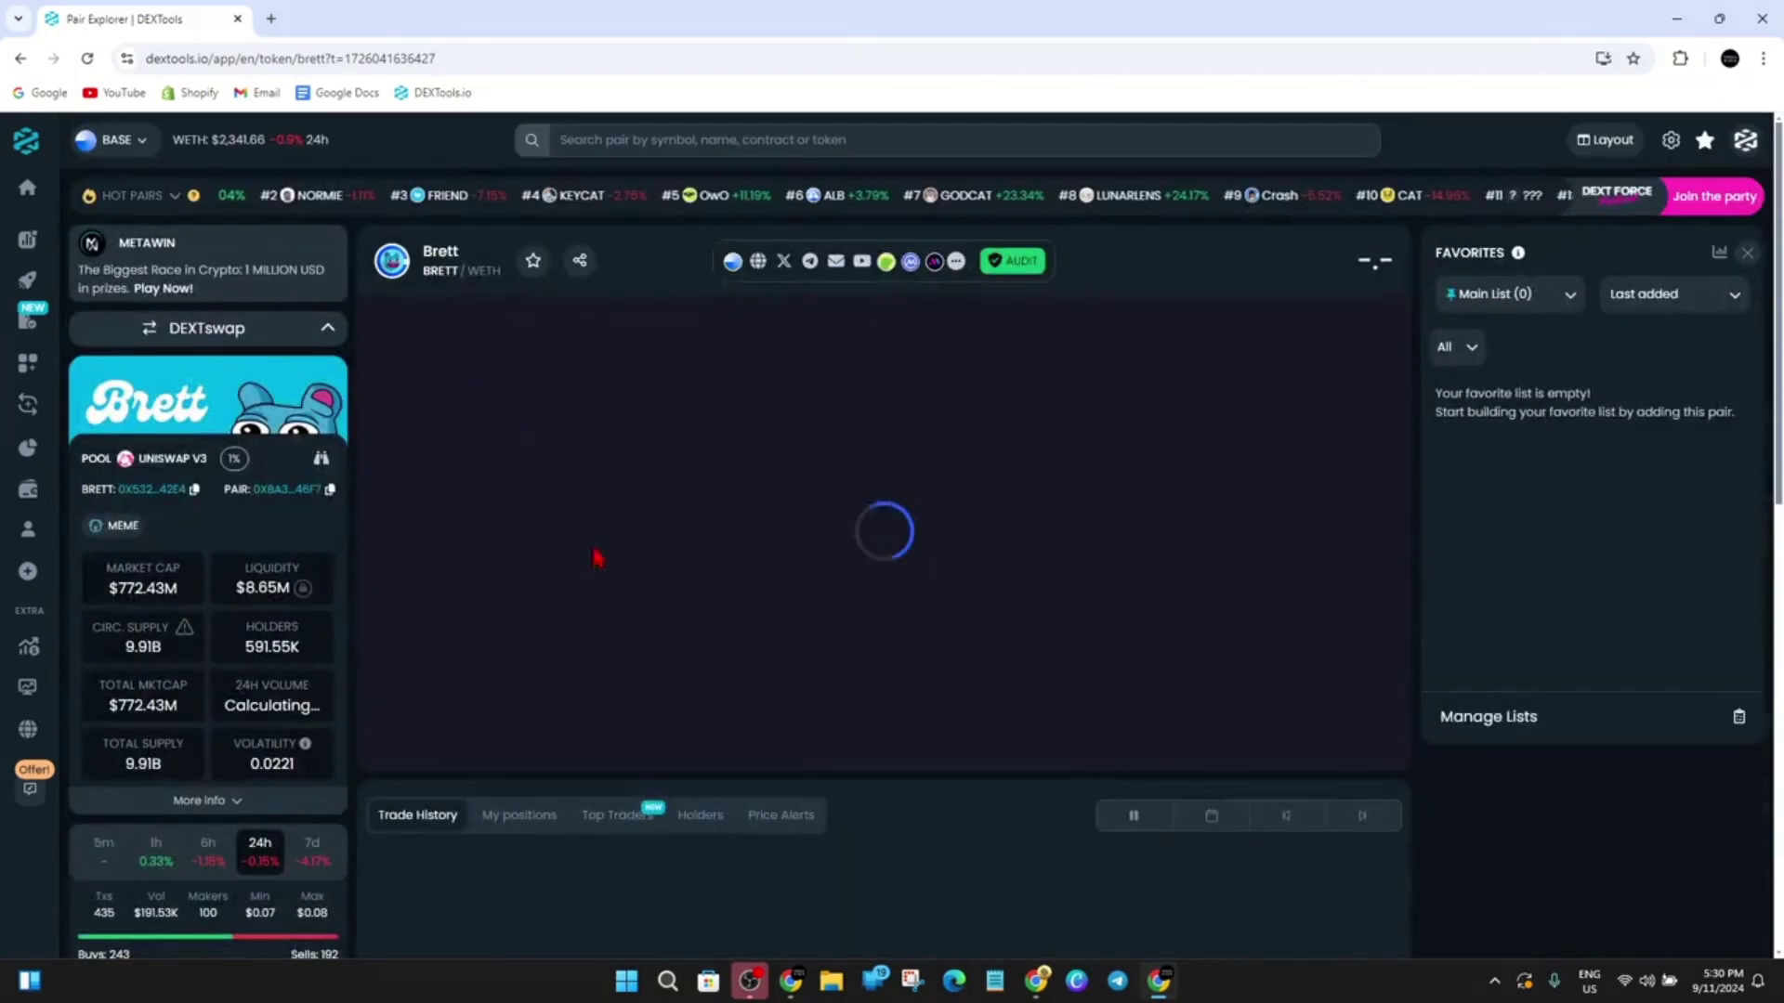
- Review the Brett pair's statistics and trade history, and reverse the DEXTswap direction to exchange WETH for BRETT
scroll(1453, 868, "down", 5)
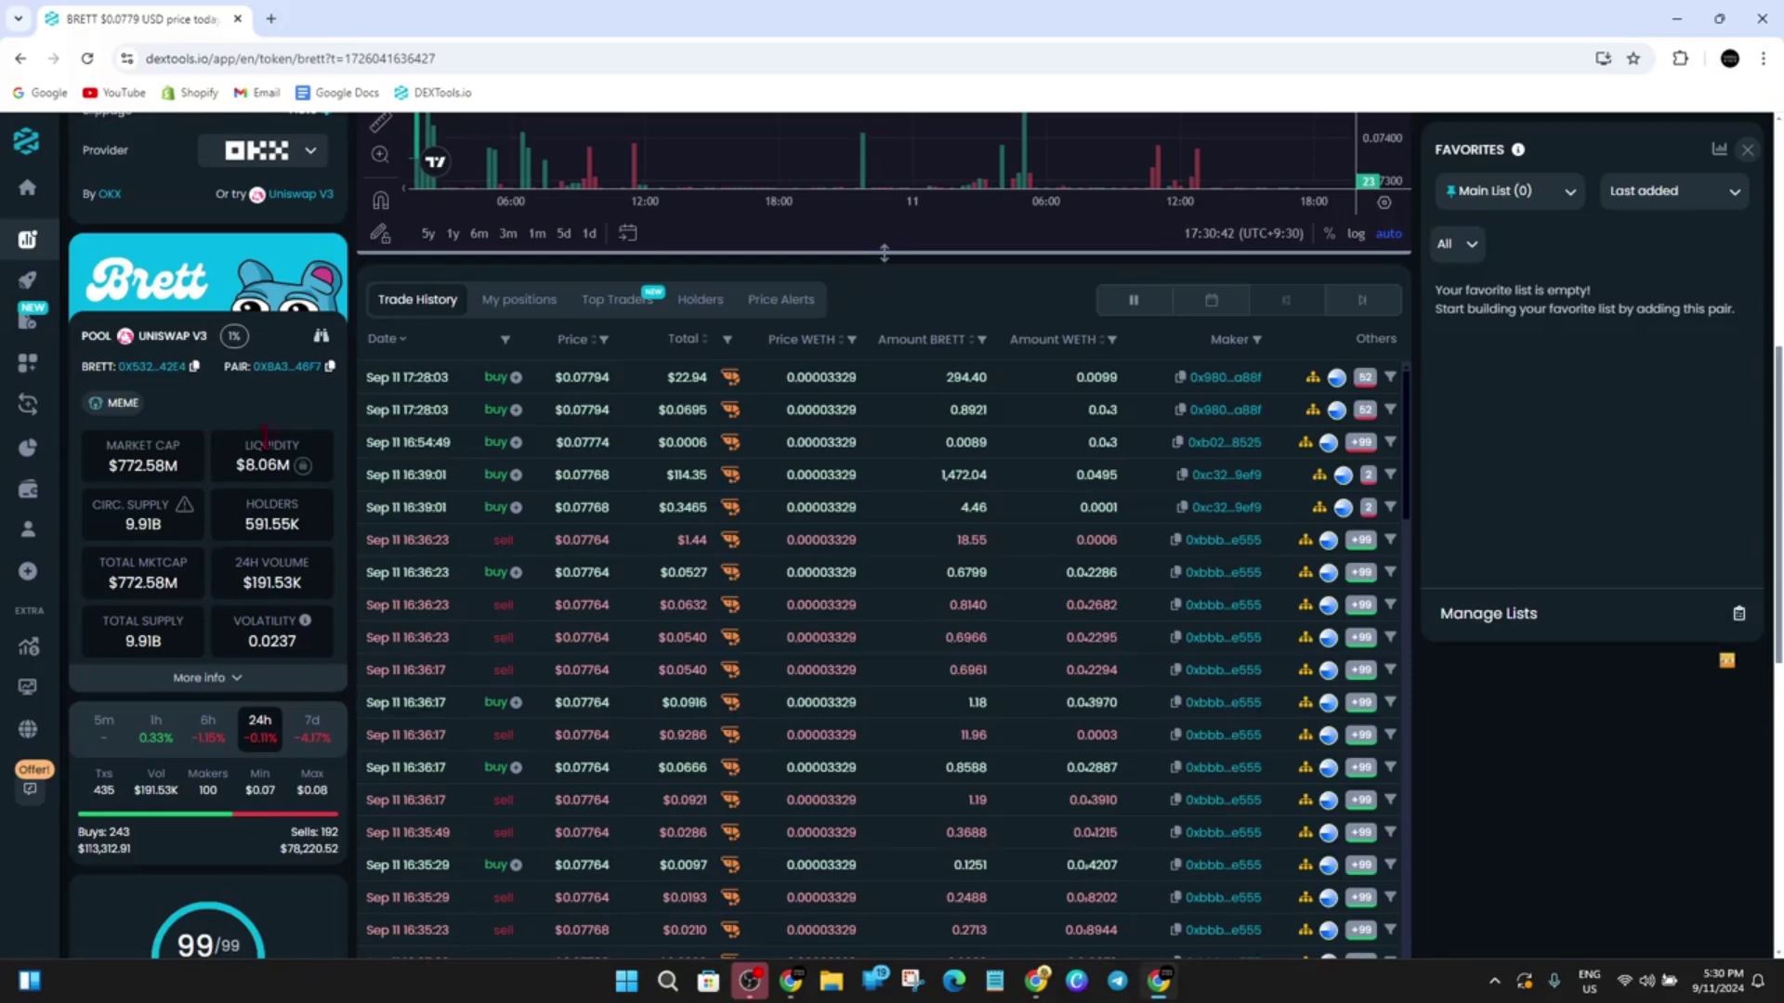
scroll(197, 540, "down", 1)
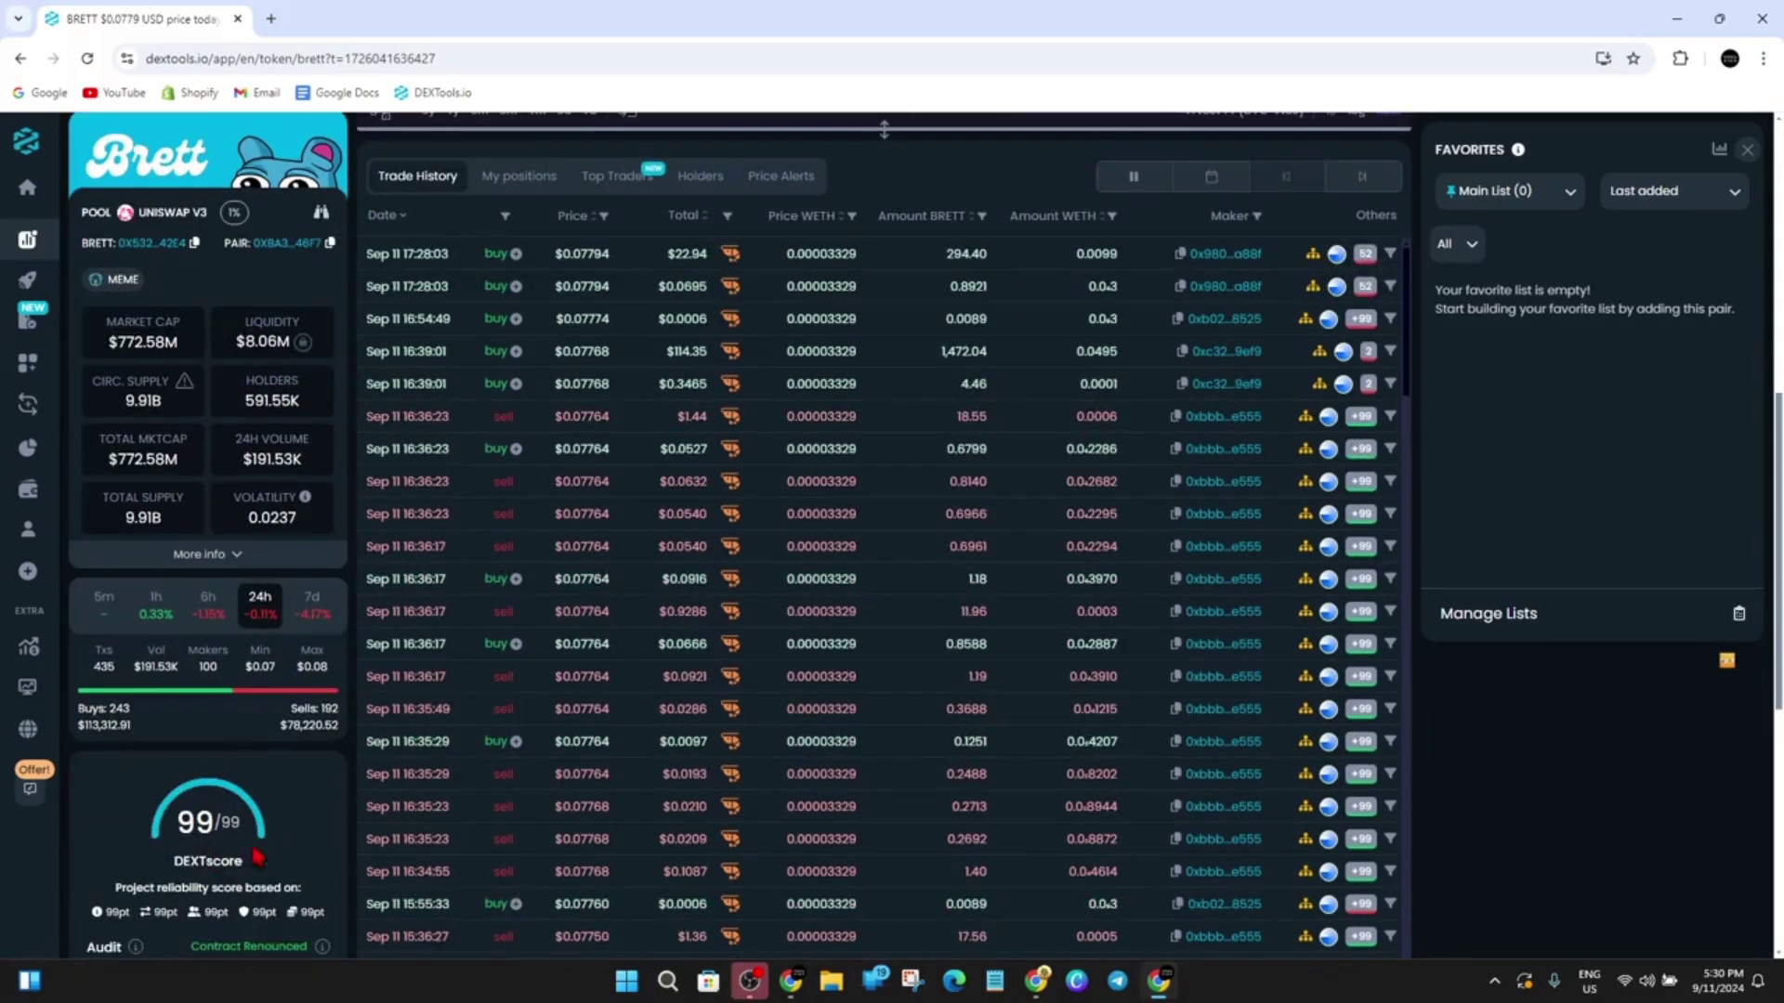
scroll(239, 894, "up", 1)
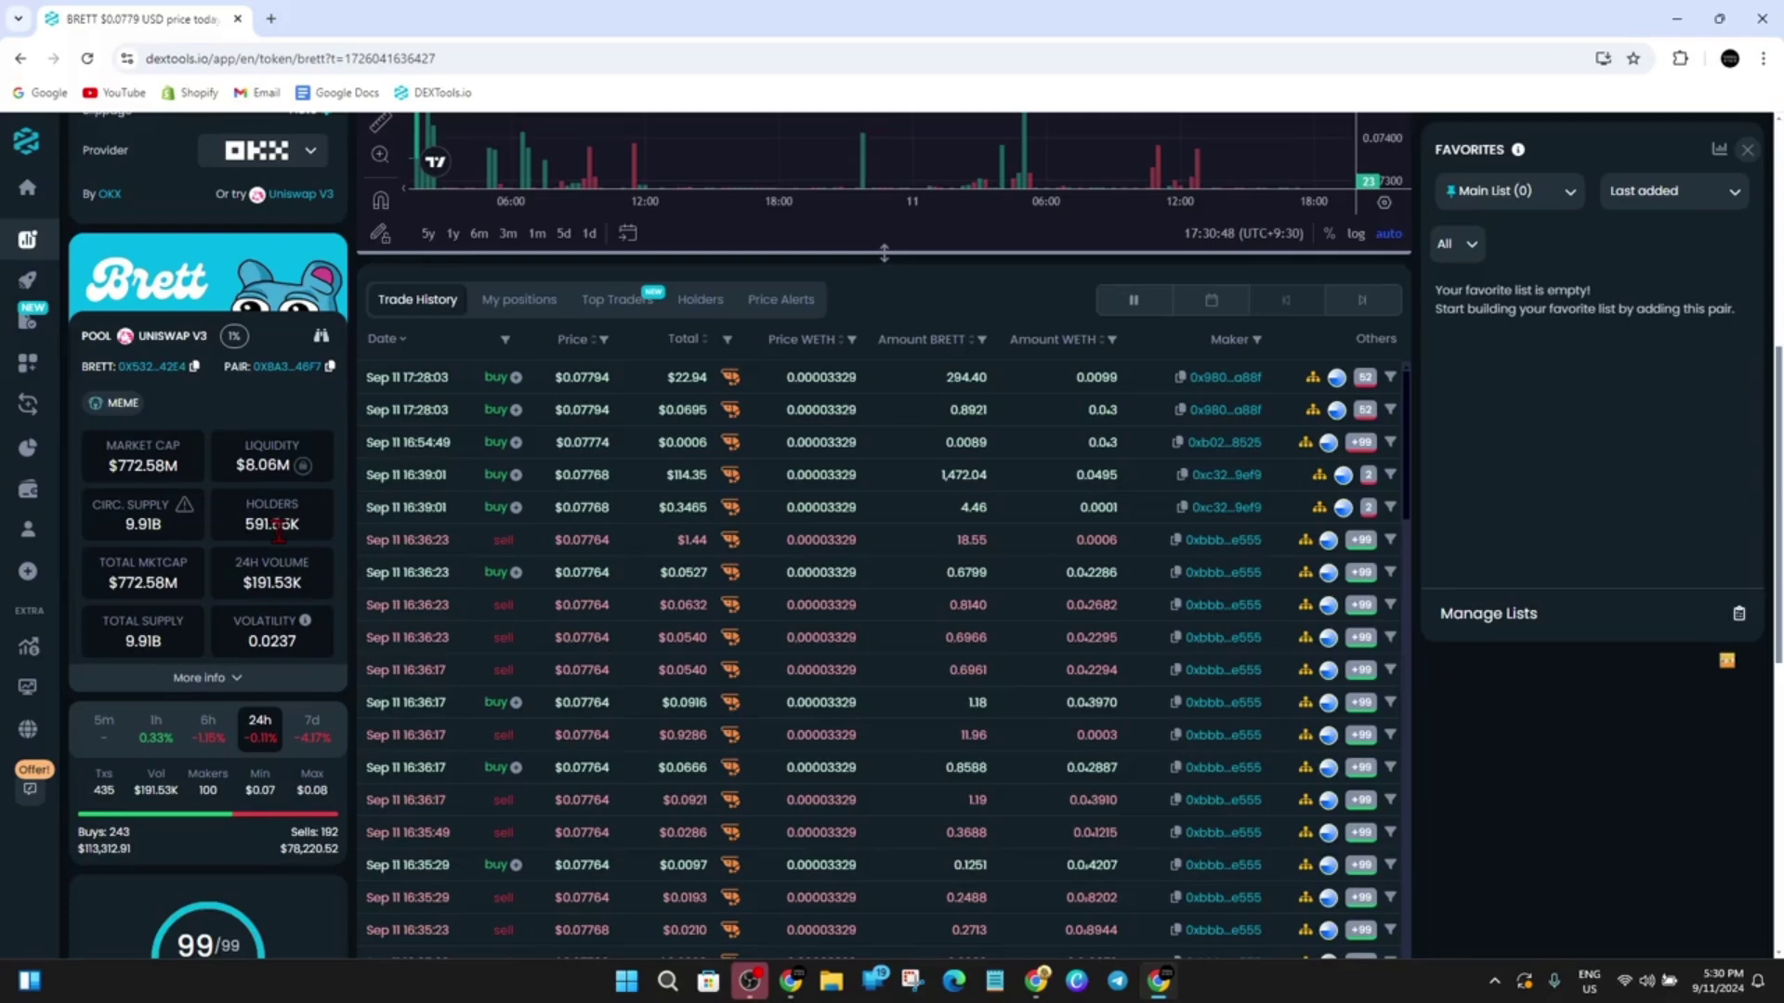
scroll(358, 548, "up", 5)
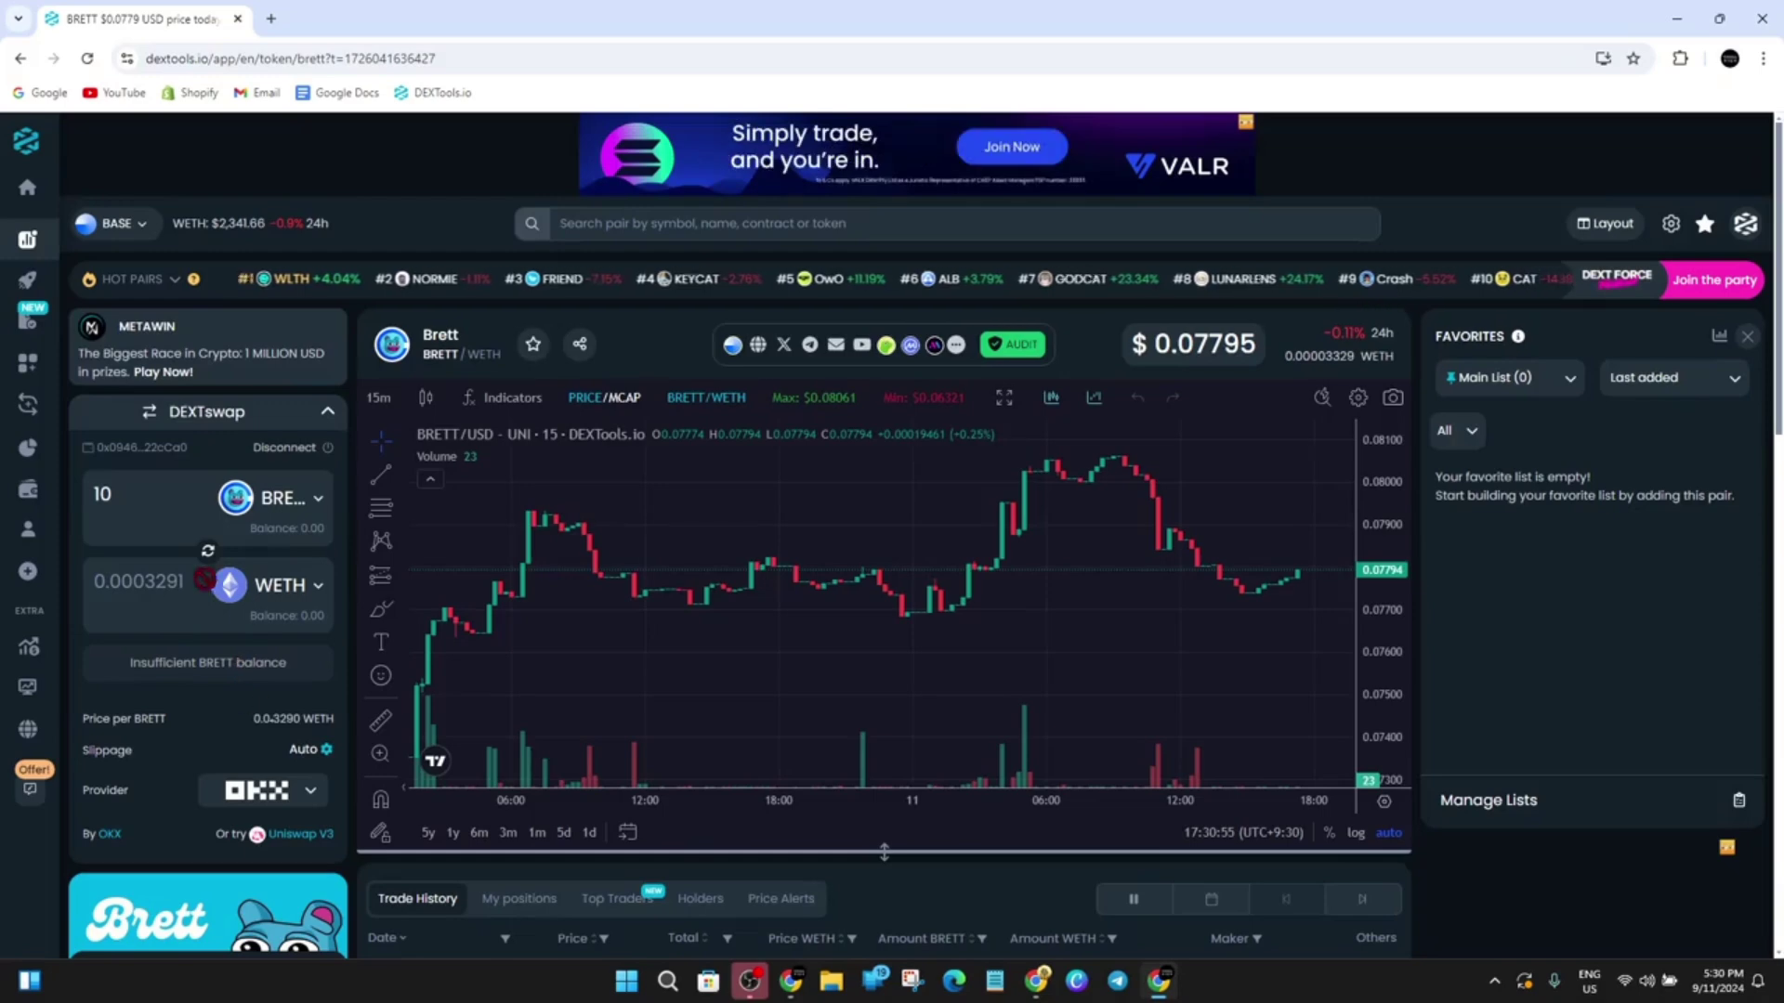
left_click(208, 552)
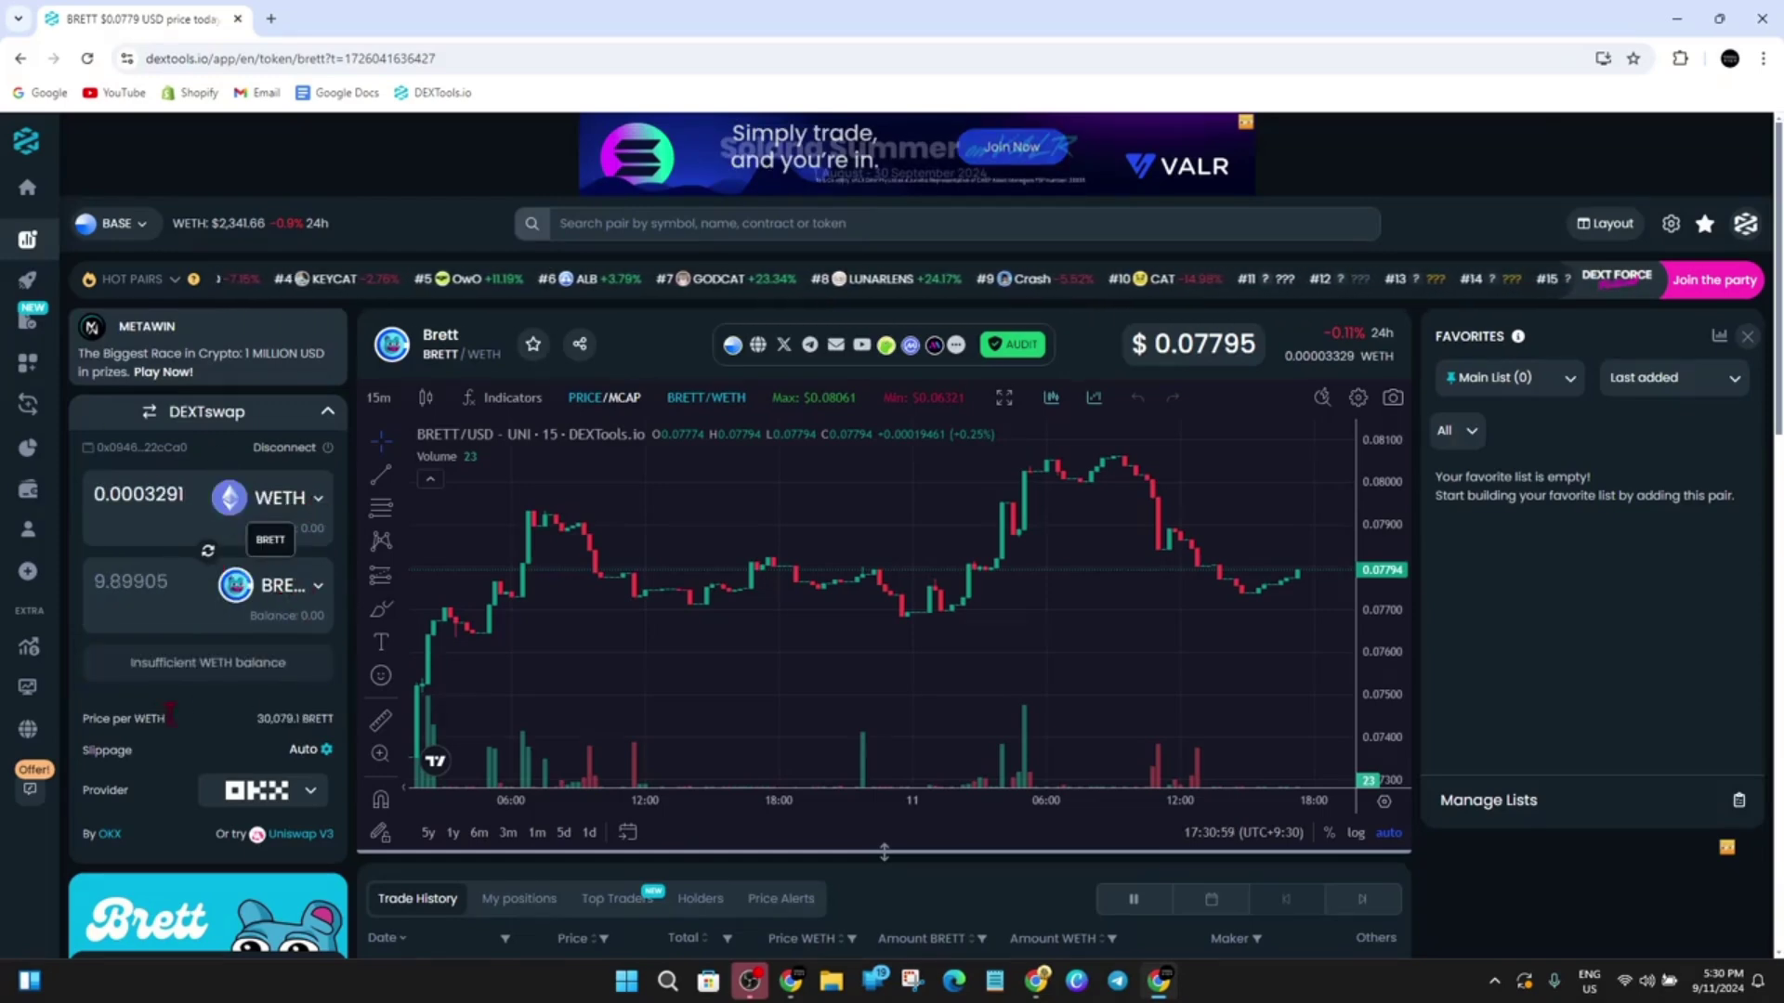
- Check the crypto assets held in the Coinbase Wallet extension and return to the Brett pair page
left_click(1679, 58)
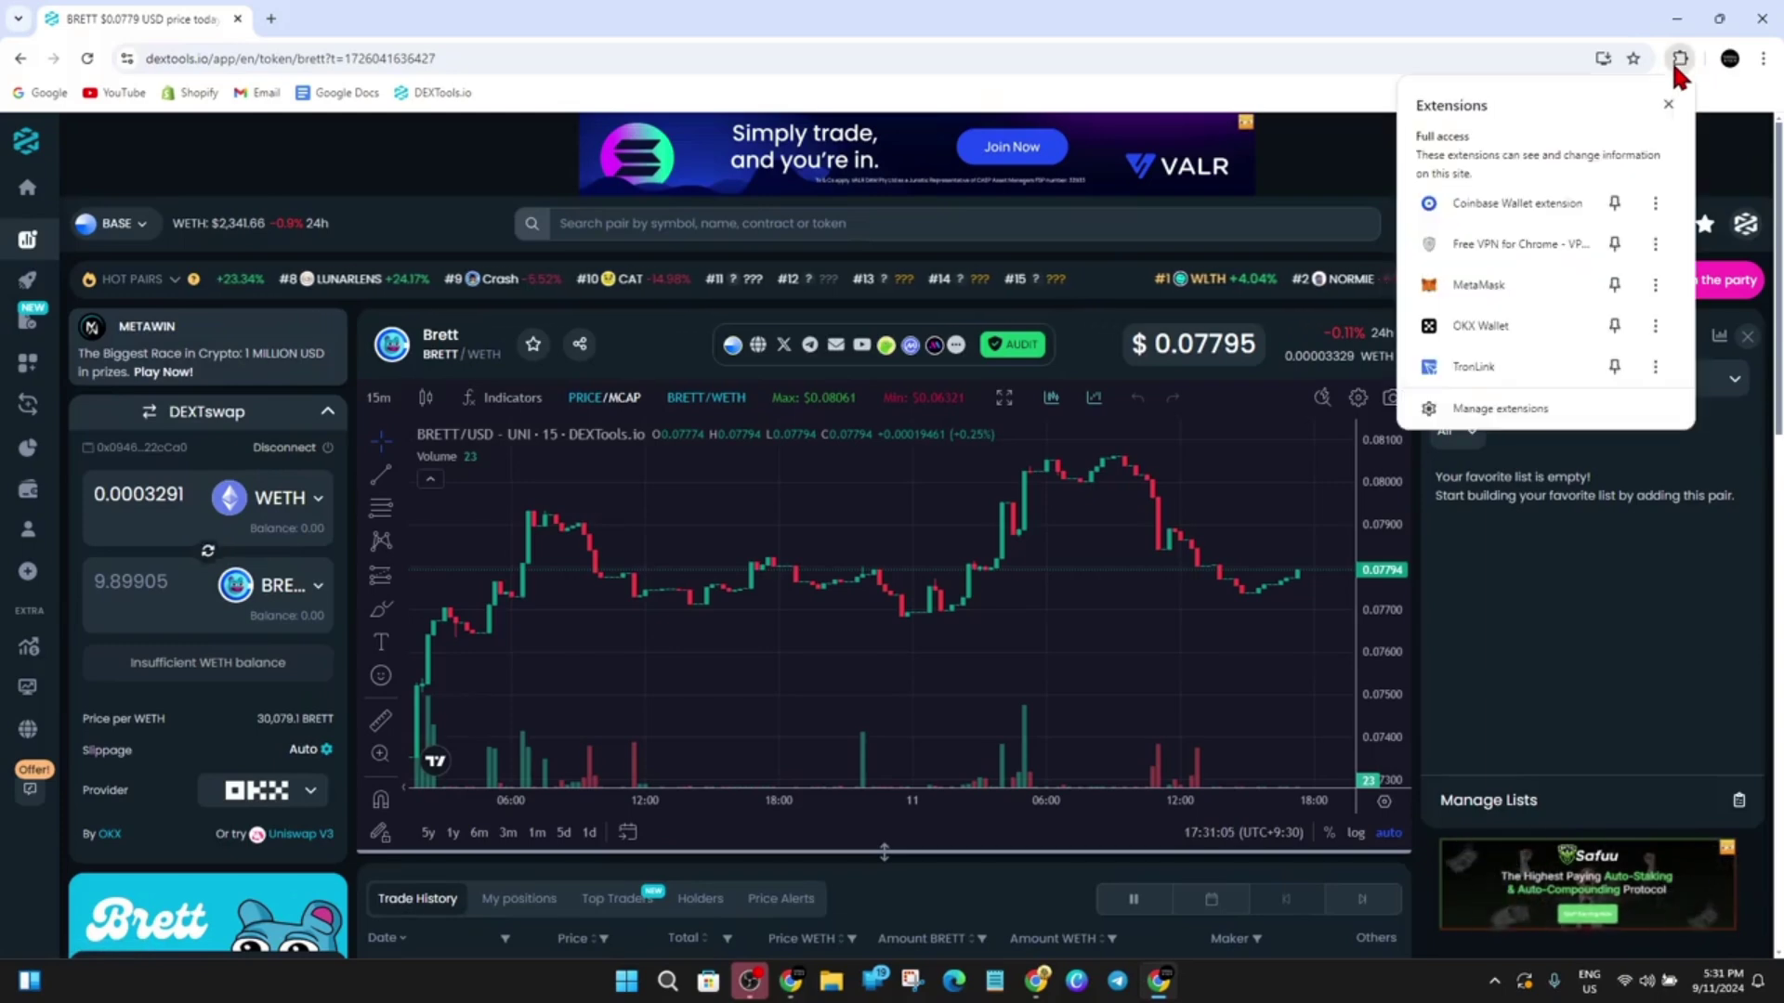
left_click(1523, 201)
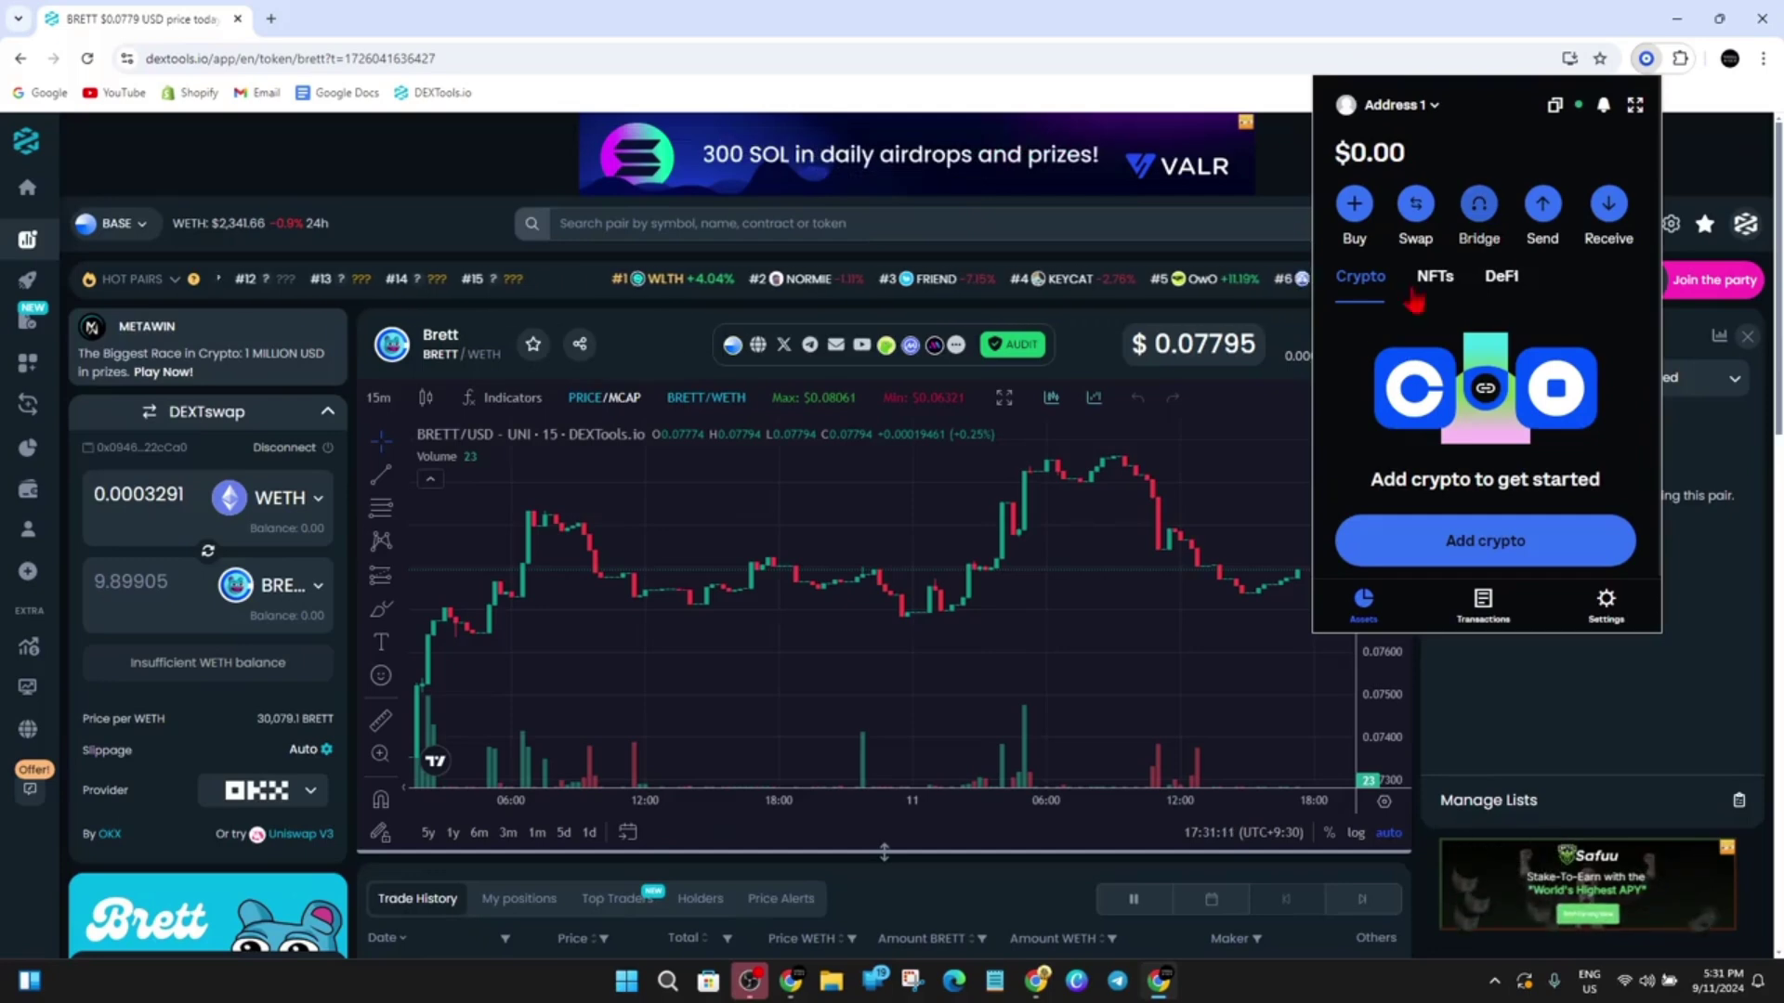
left_click(246, 492)
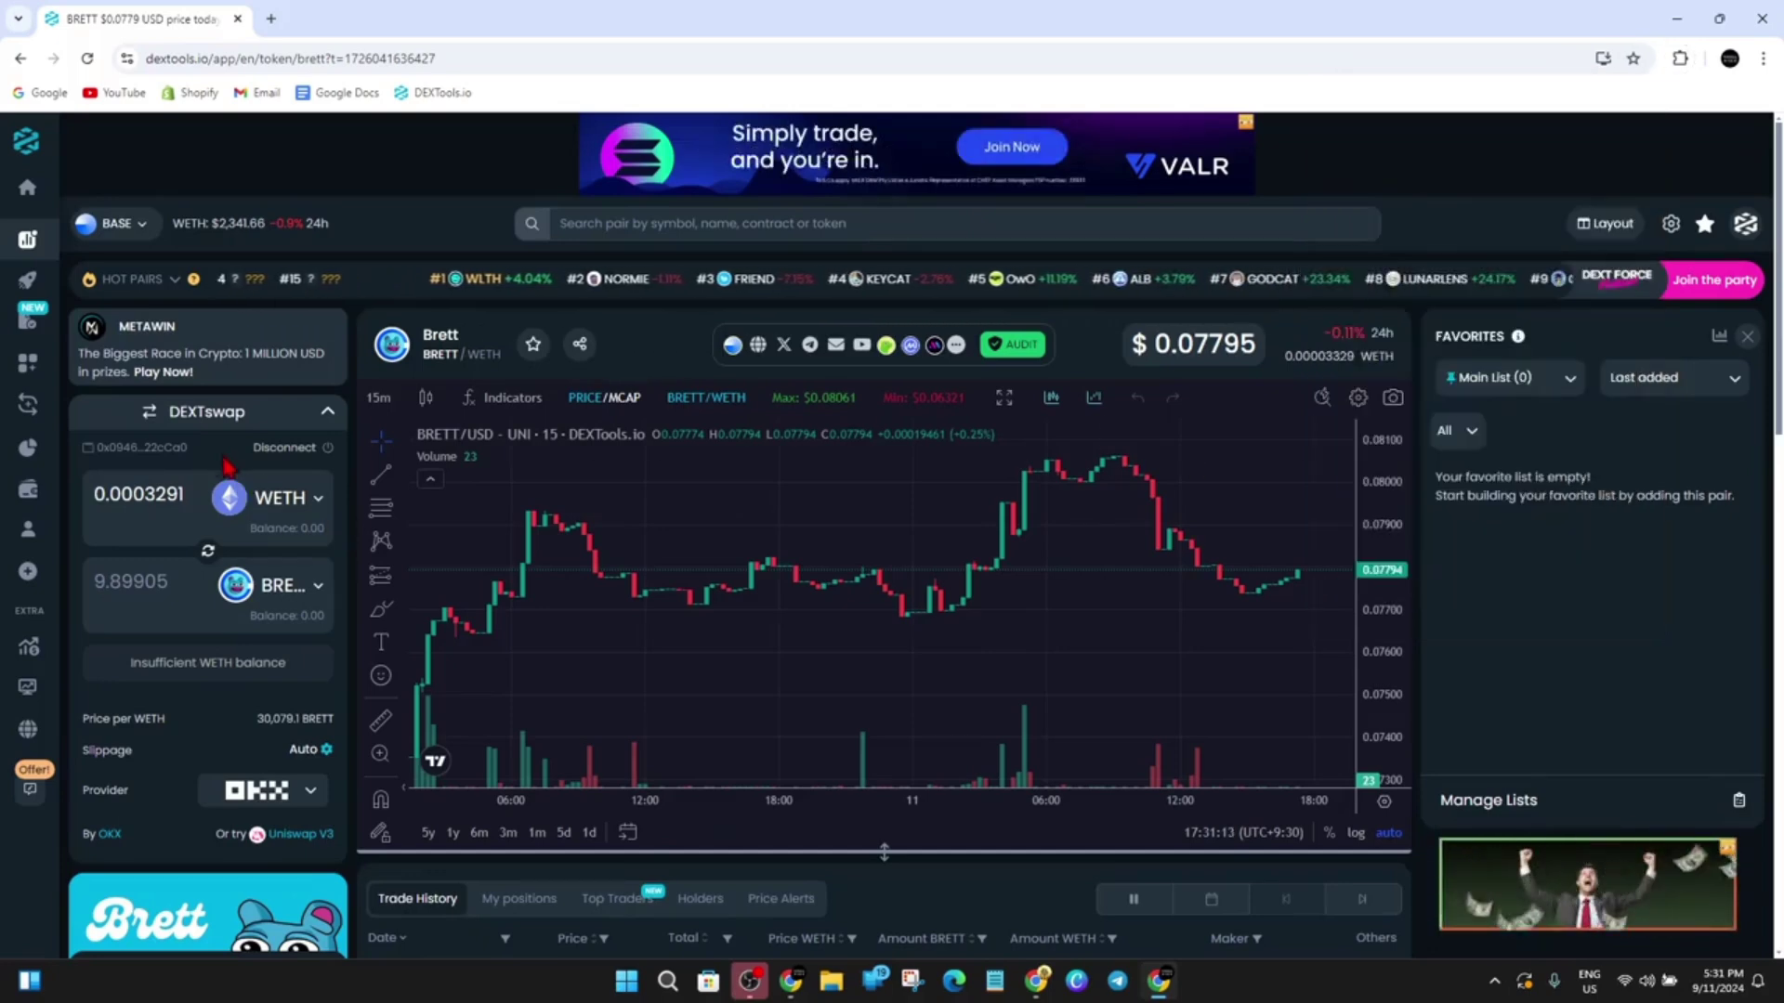
- View the tokens selectable as the swap's input in place of WETH, and close the list without choosing one
left_click(314, 509)
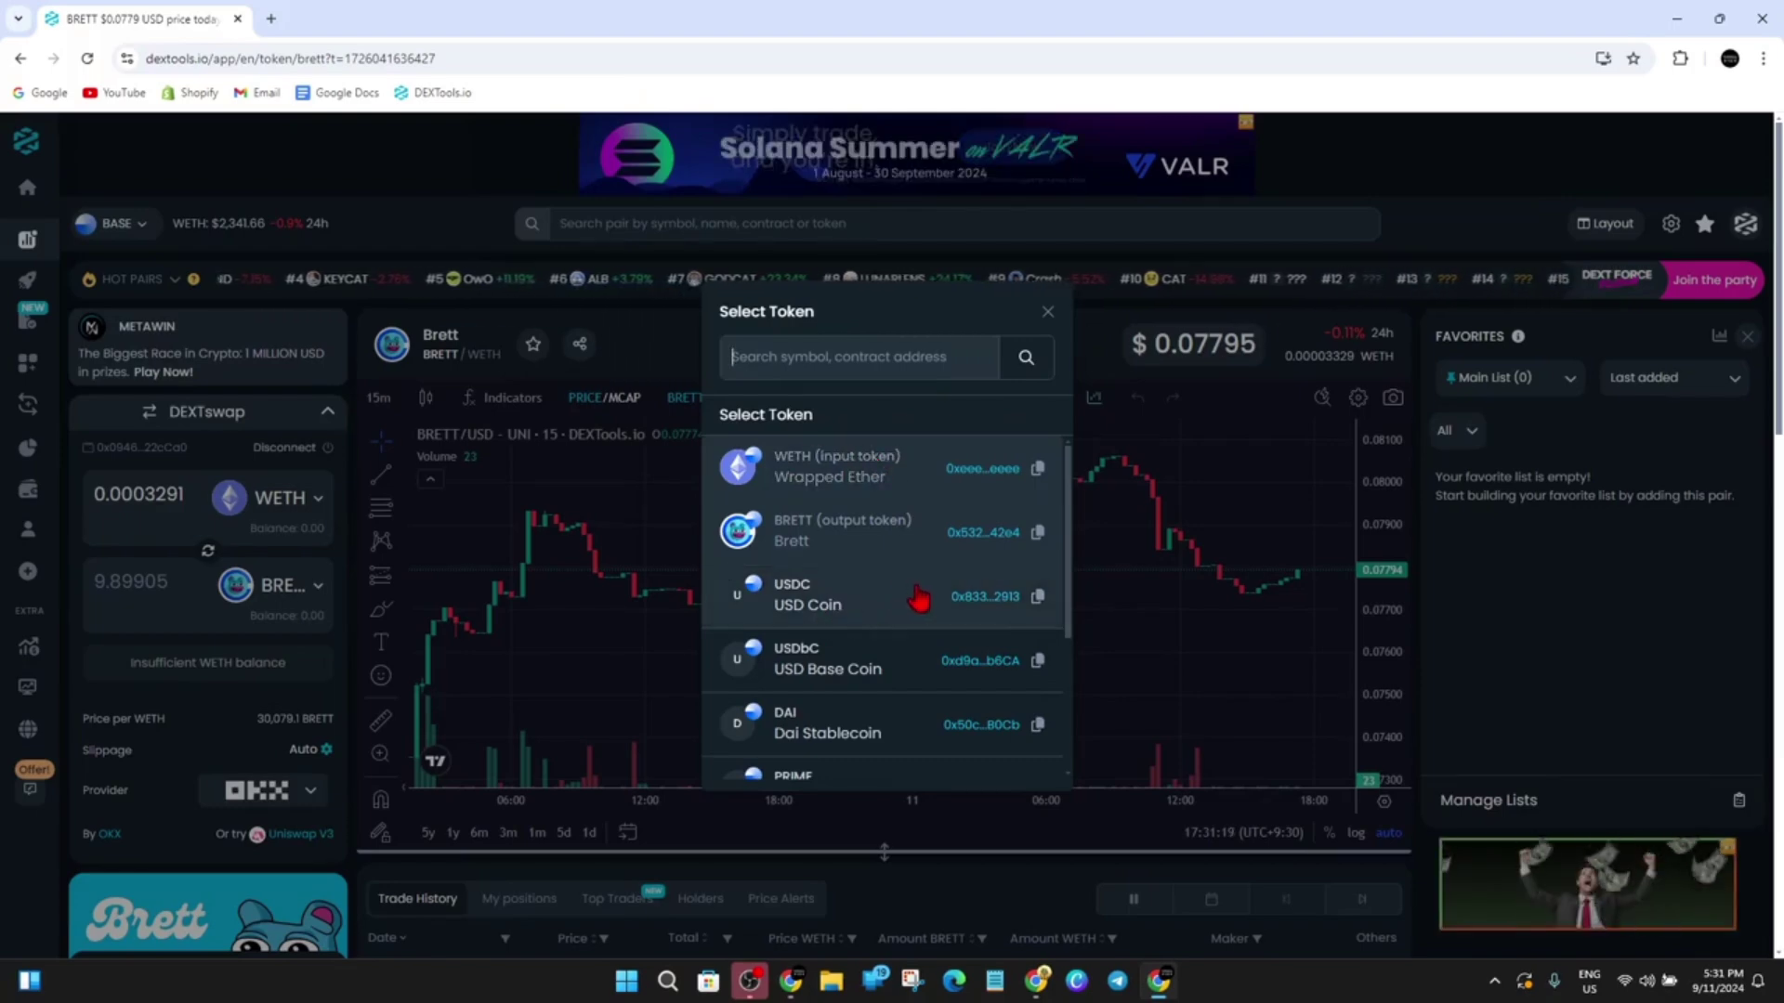
left_click(380, 260)
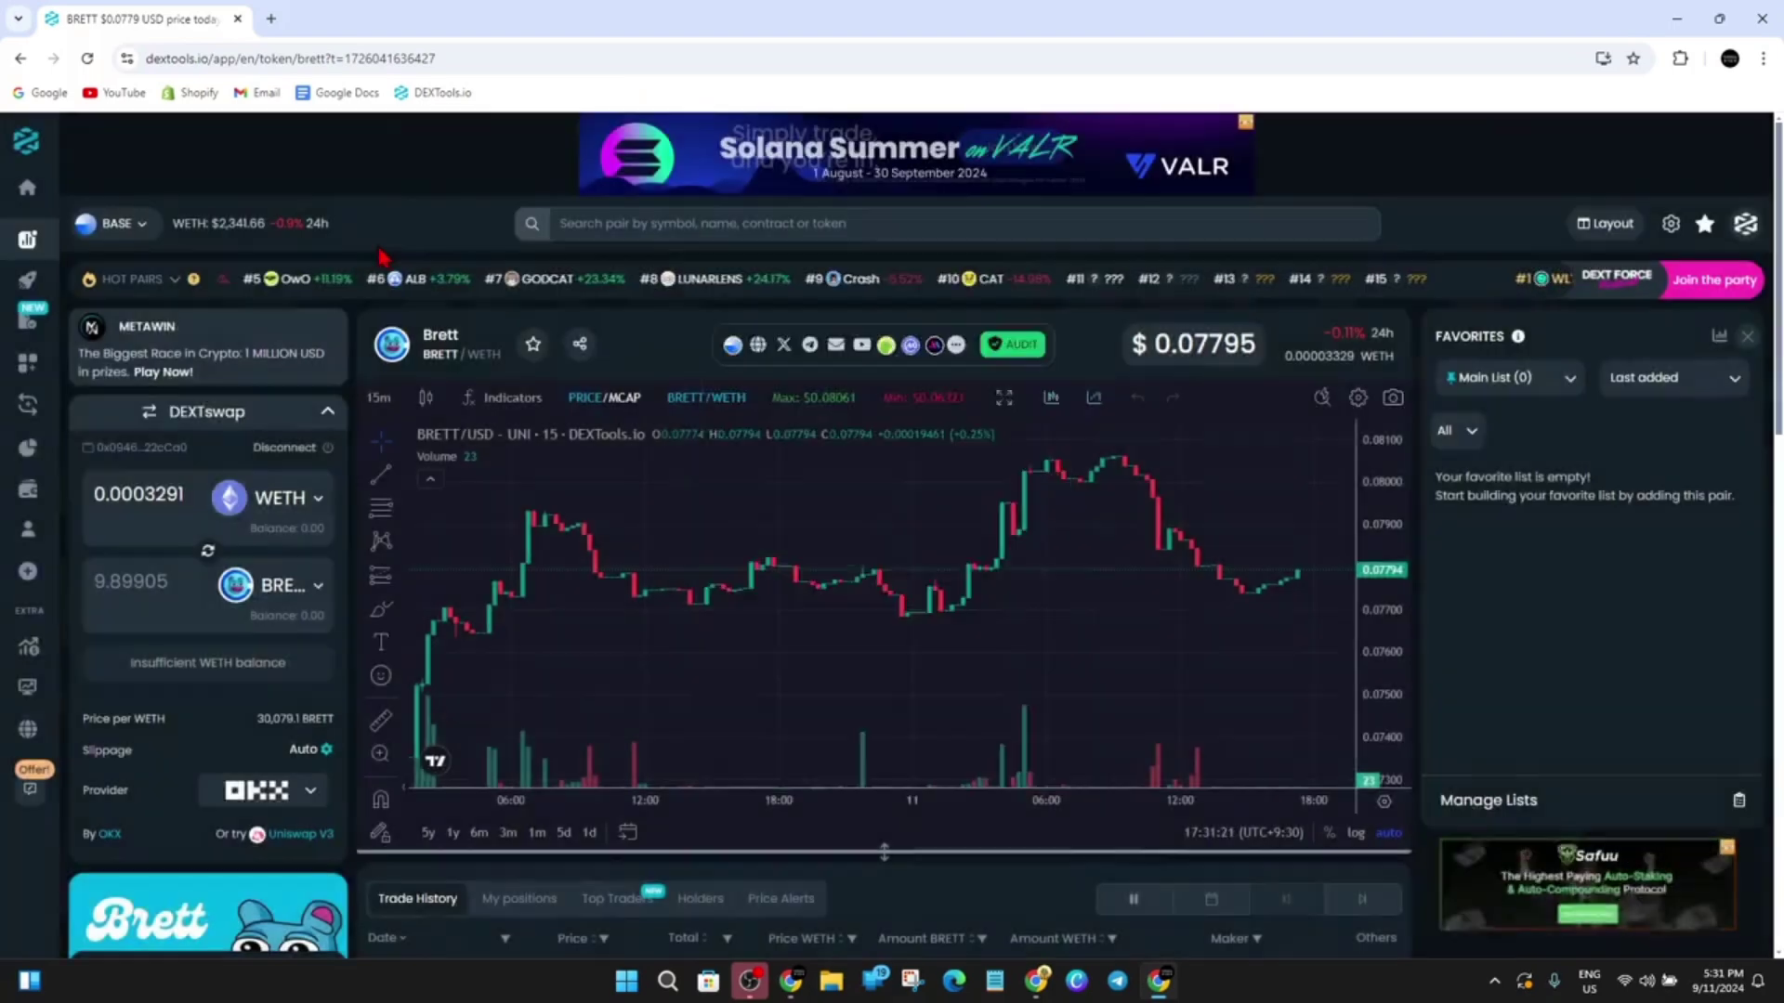